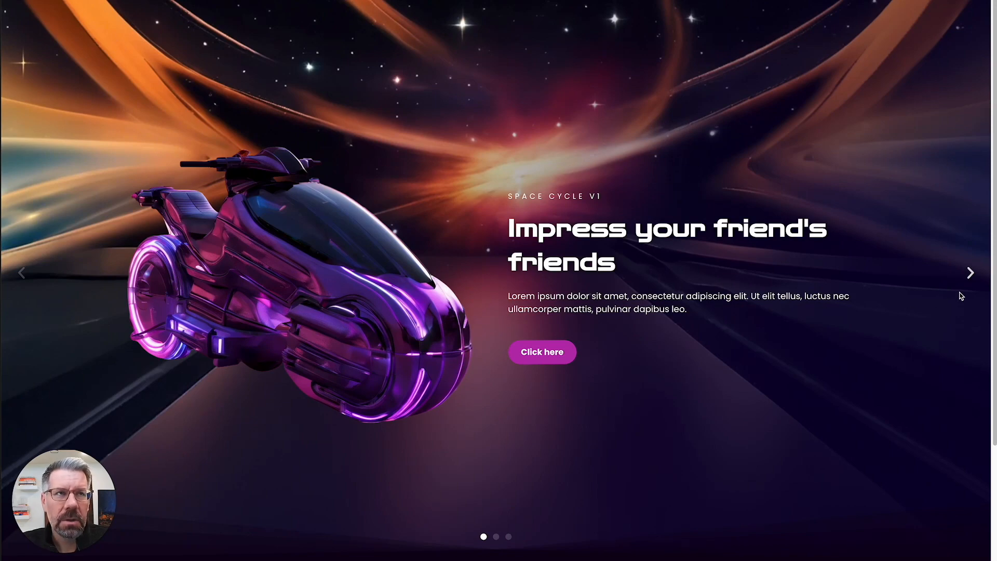
- Browse forward and back through the three hero carousel slides on the live page and look at the section below
left_click(970, 274)
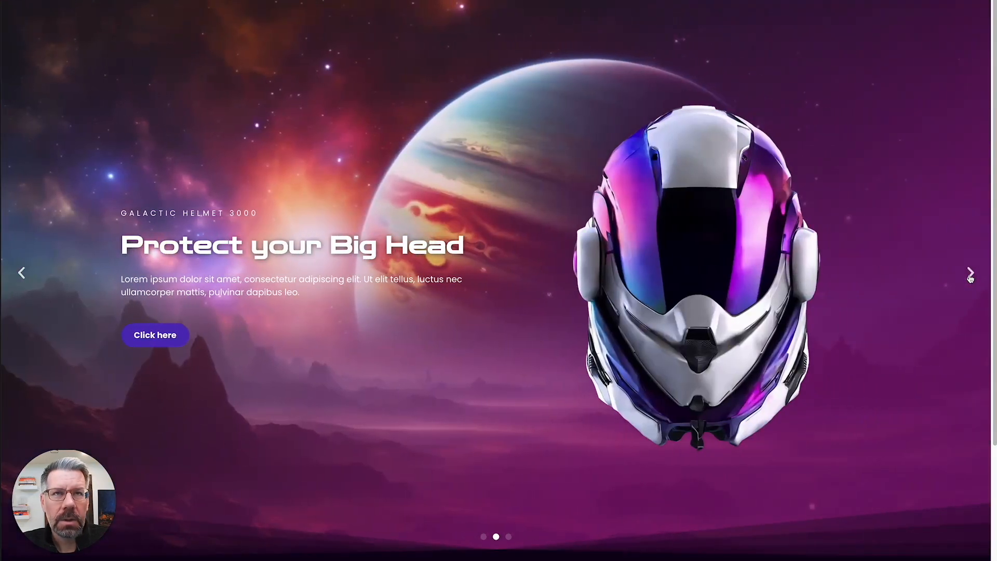
left_click(970, 275)
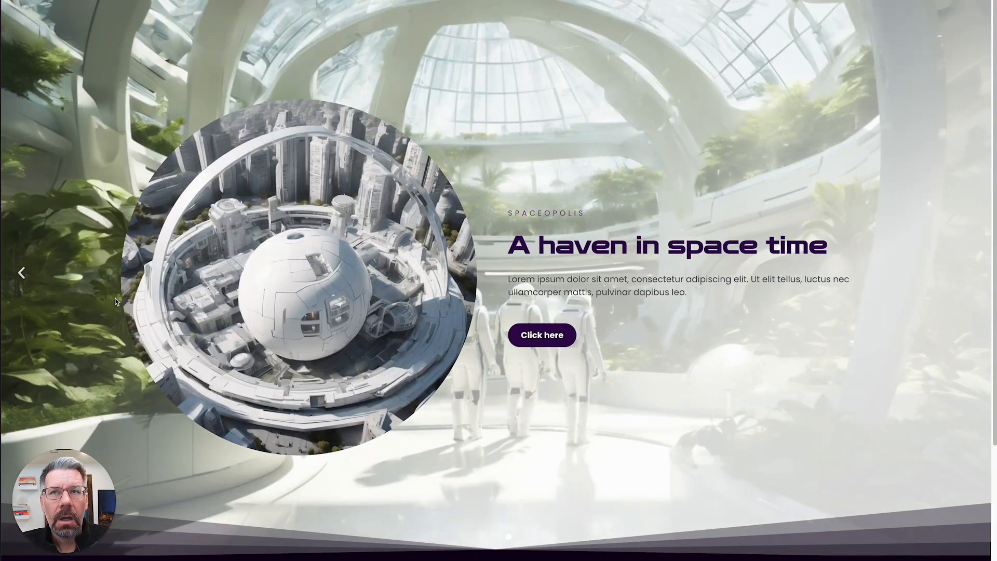
left_click(23, 280)
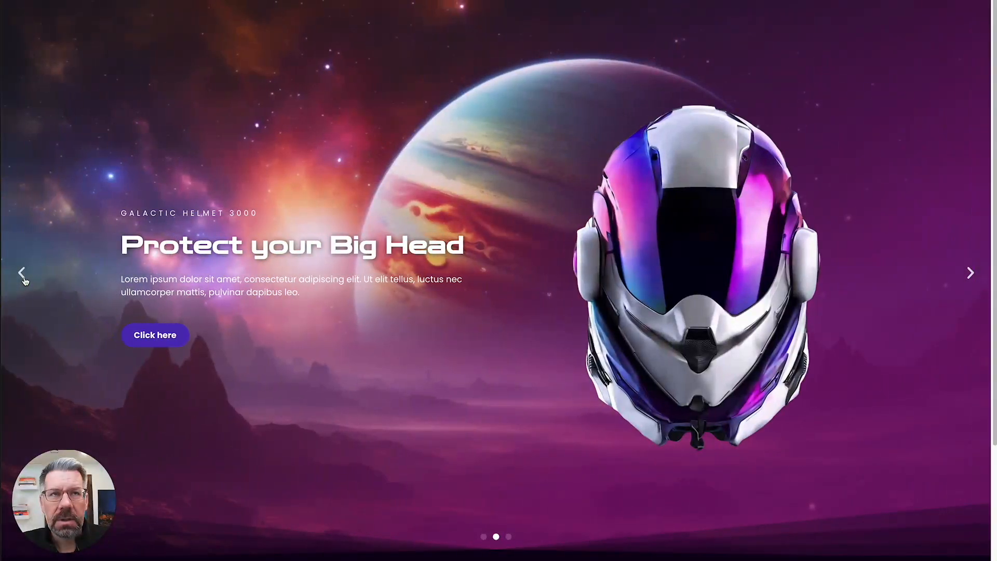
left_click(24, 280)
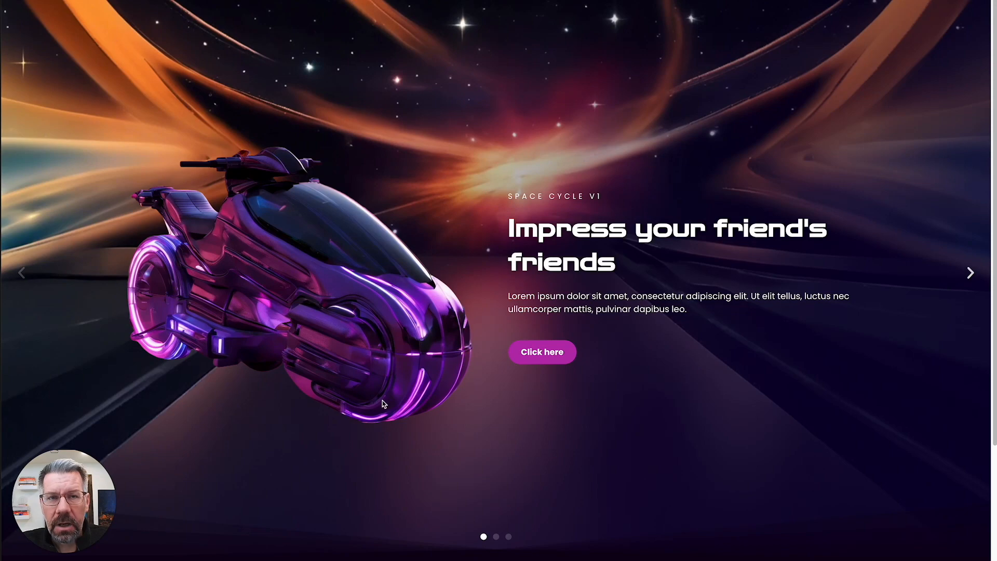
scroll(478, 457, "down", 5)
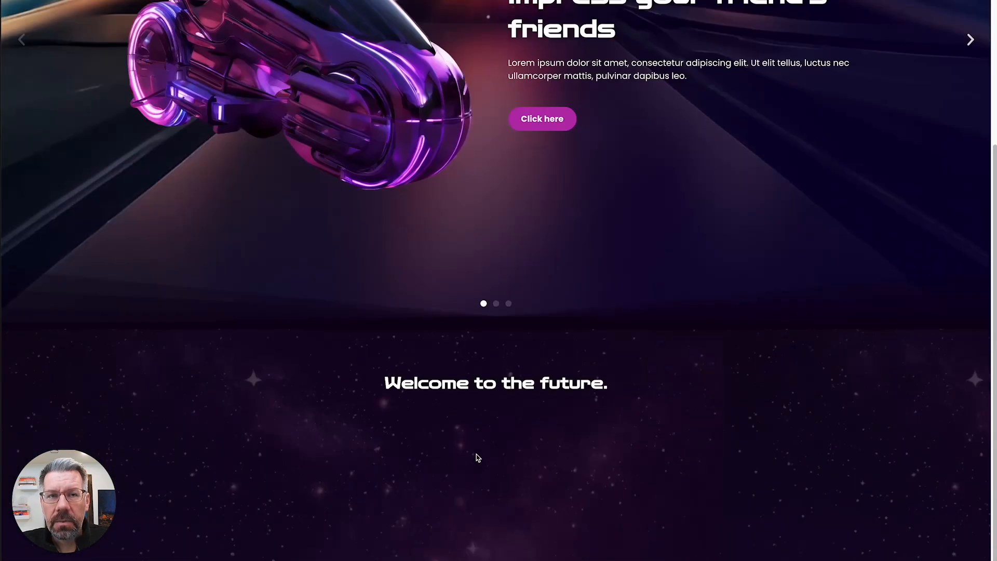
scroll(477, 456, "up", 6)
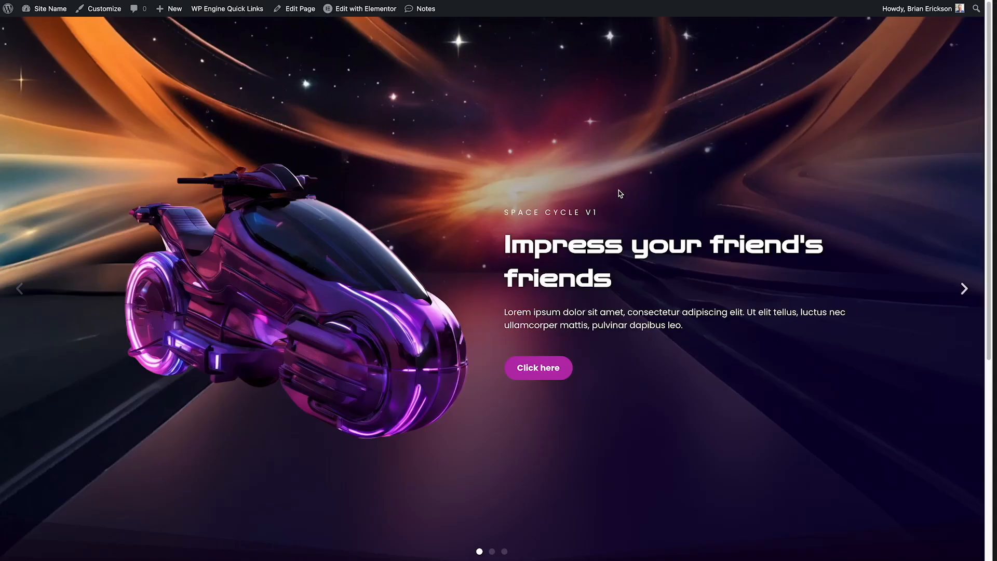
left_click(965, 289)
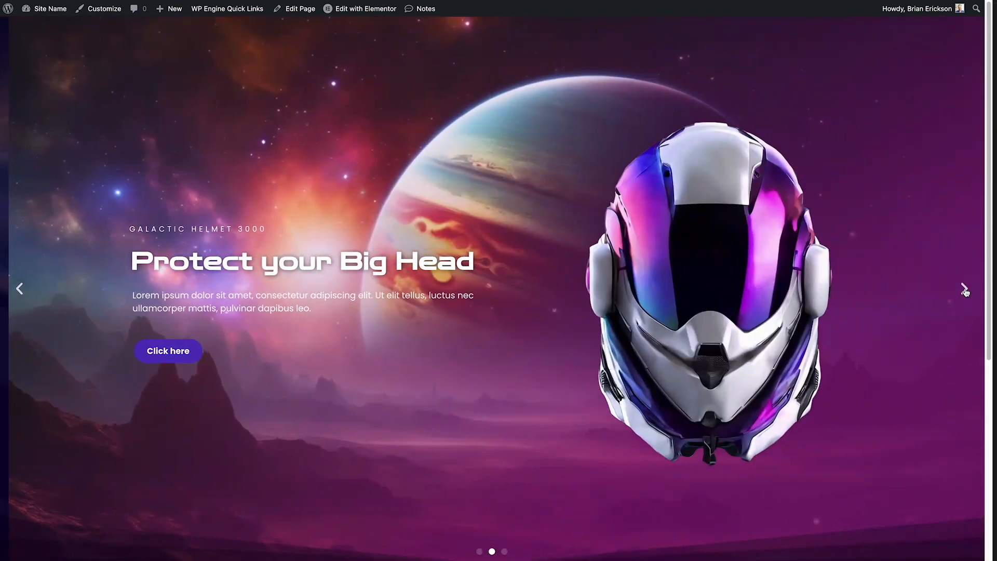
left_click(964, 292)
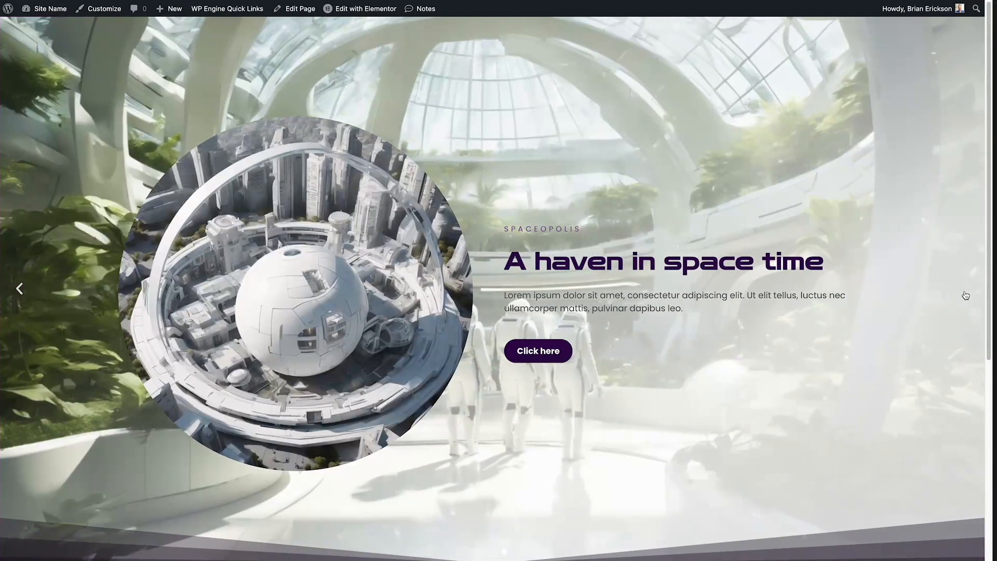
left_click(18, 291)
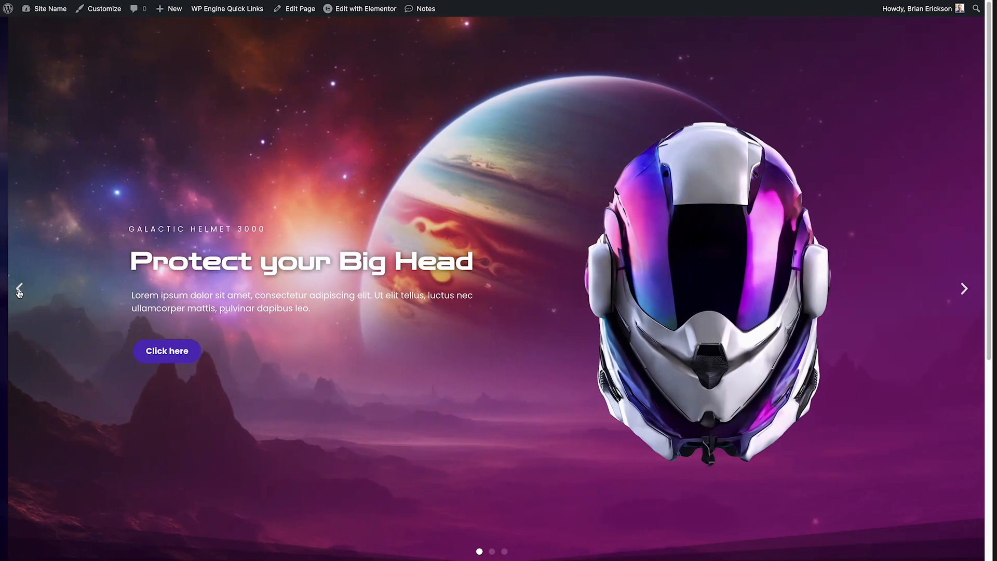
left_click(19, 292)
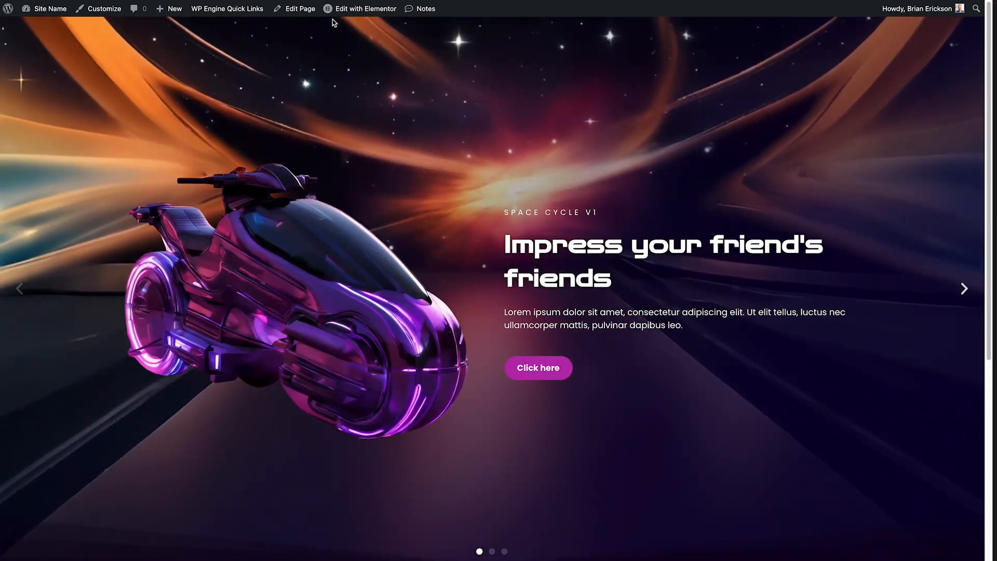
- Open the page for editing in Elementor and examine the Hero container, its Carousel, Slide #1 and the Content section's HTML code
left_click(361, 8)
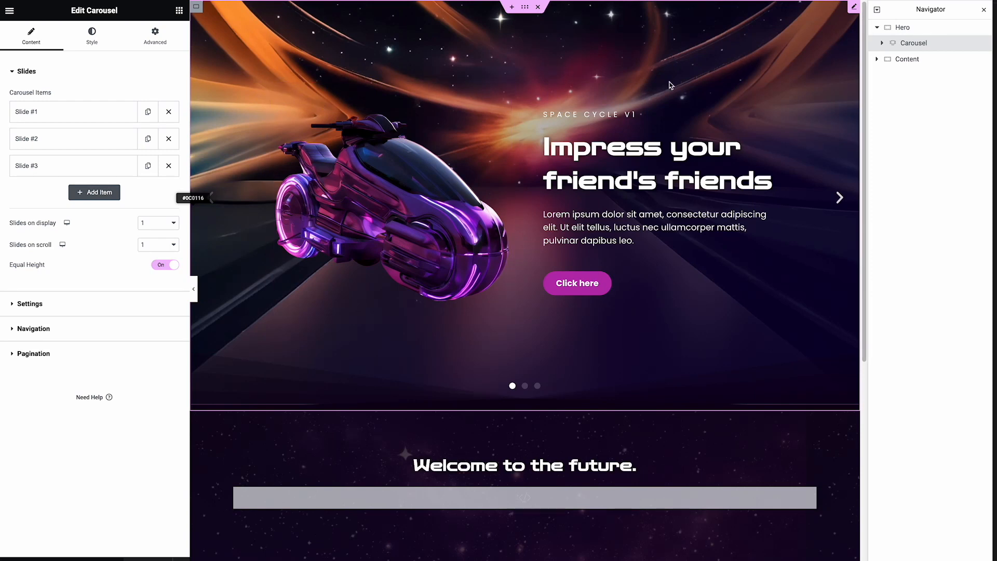
left_click(916, 31)
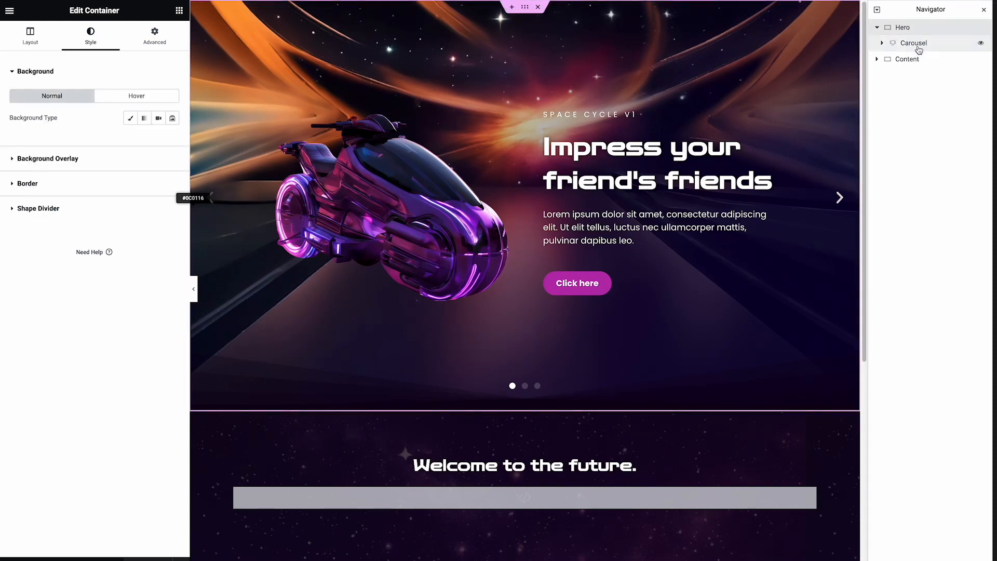
left_click(912, 45)
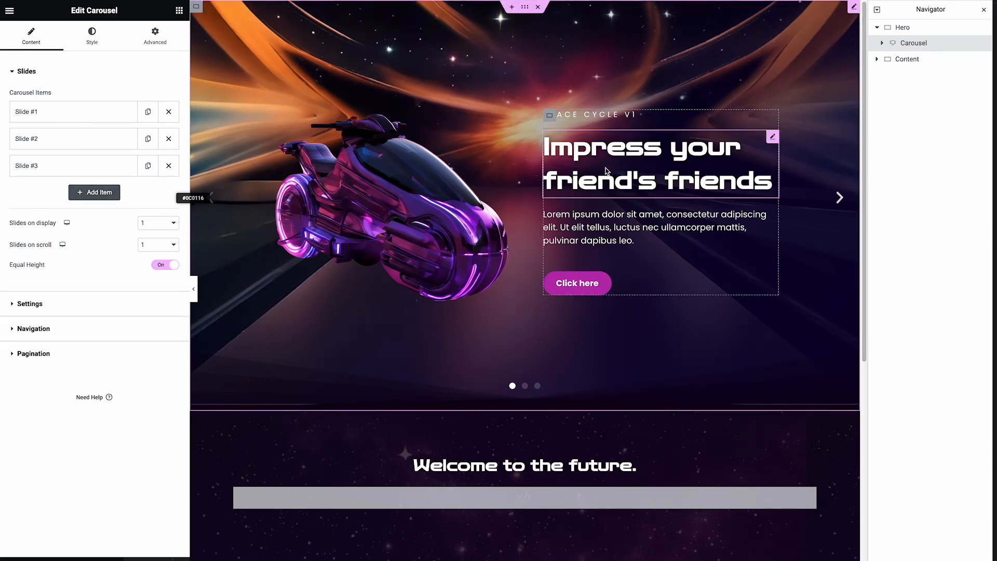
left_click(882, 45)
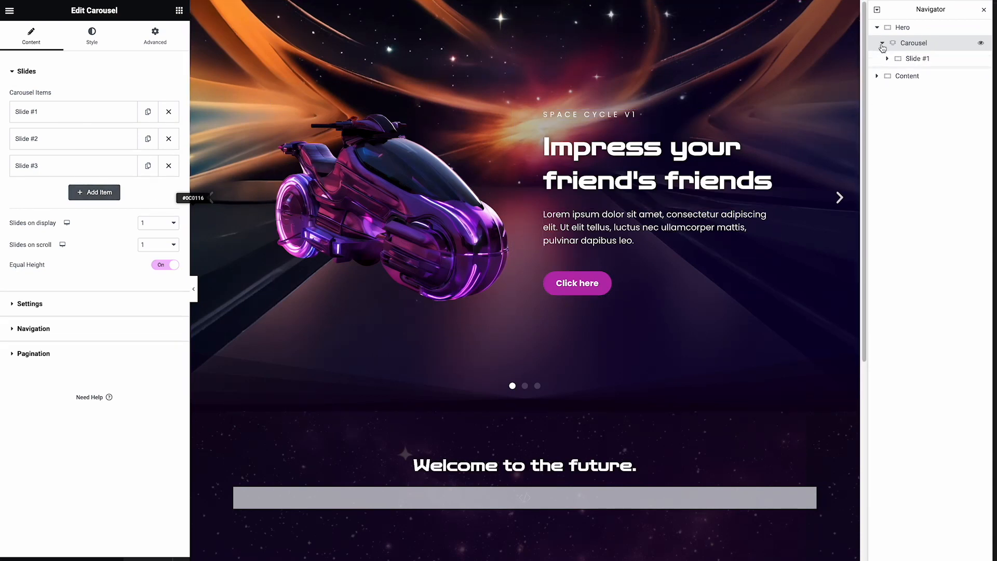
left_click(901, 59)
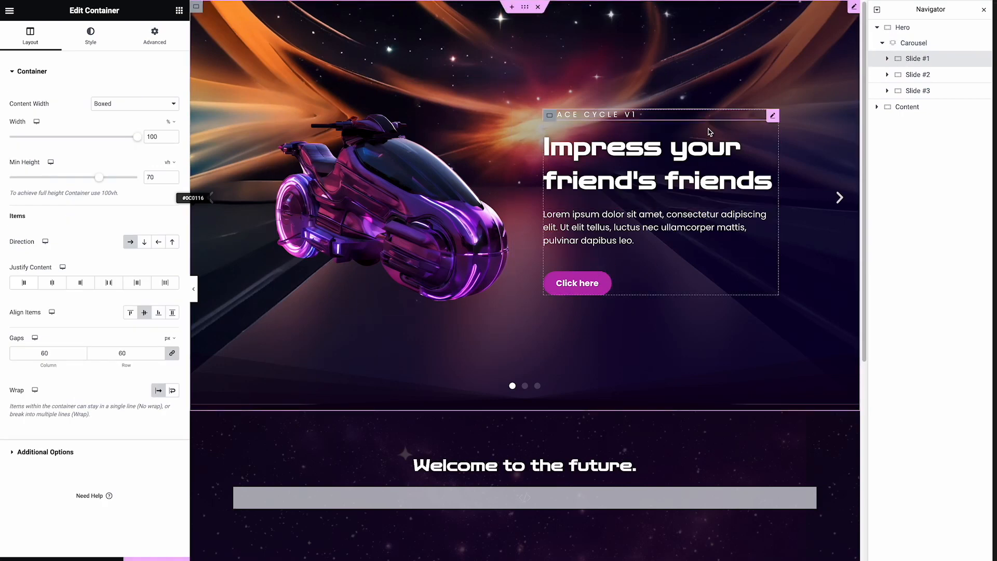
left_click(907, 107)
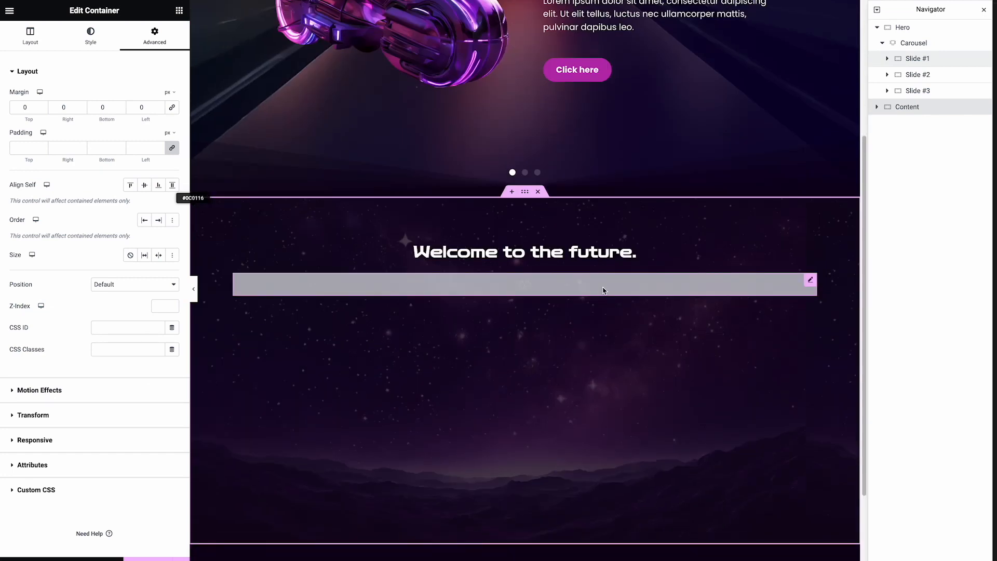
left_click(619, 289)
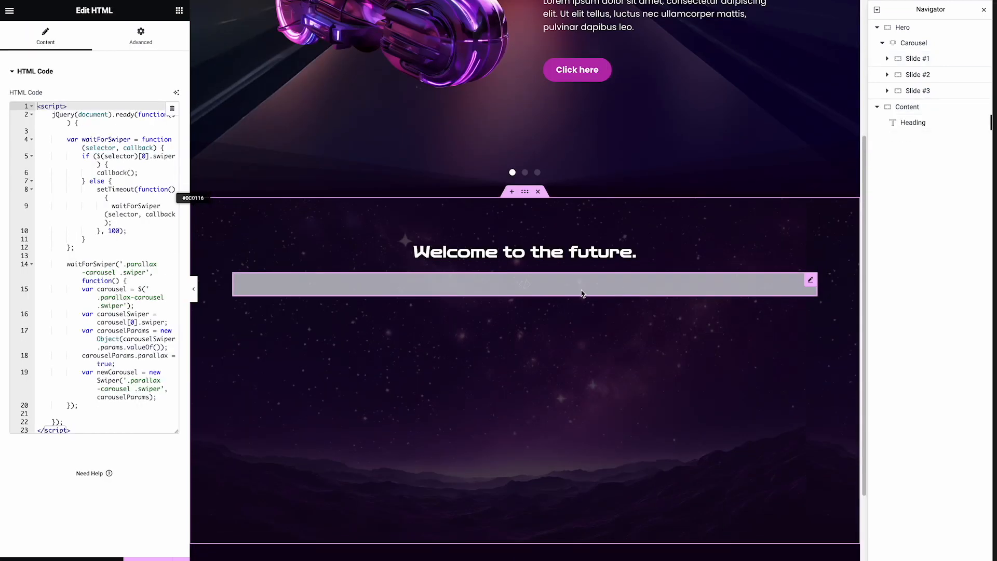
scroll(444, 393, "up", 4)
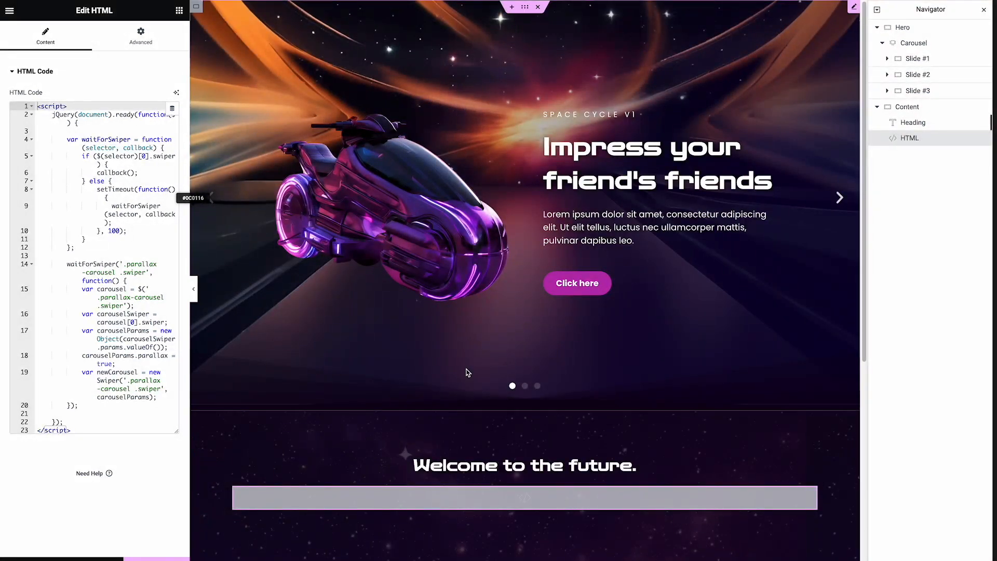
- Inspect Slide #1's main heading and motorcycle image, including the AI editing options for the image
left_click(686, 187)
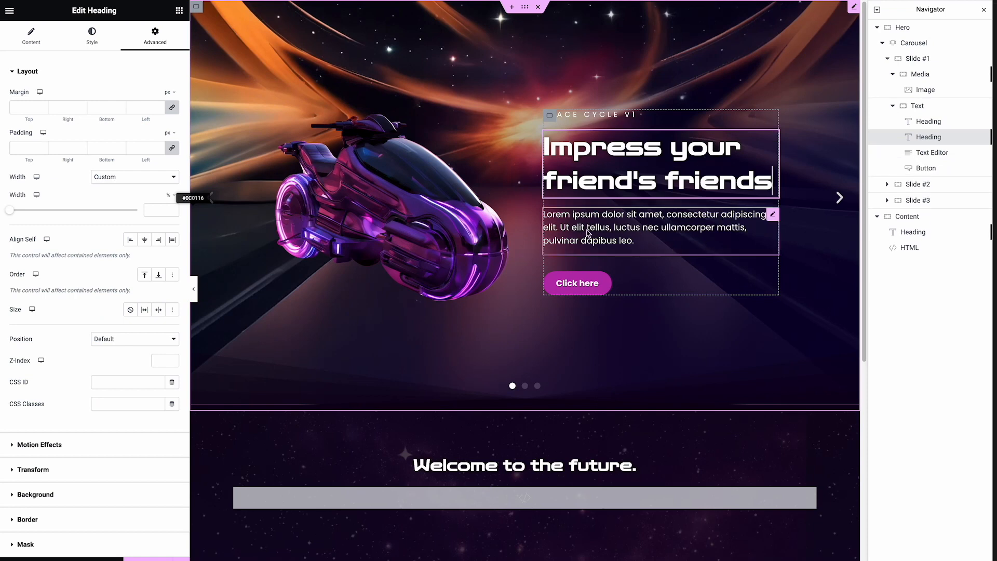
left_click(443, 202)
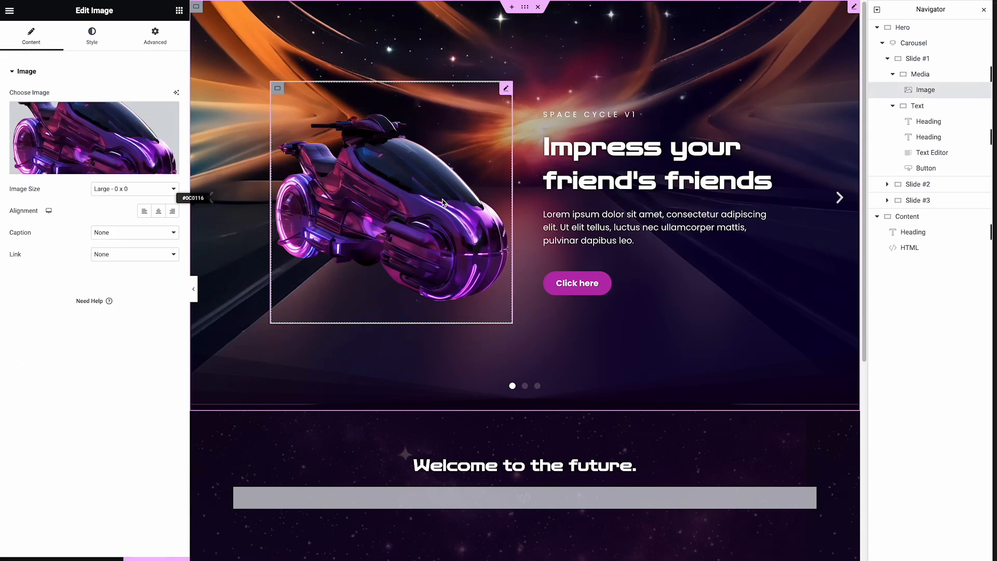
left_click(176, 94)
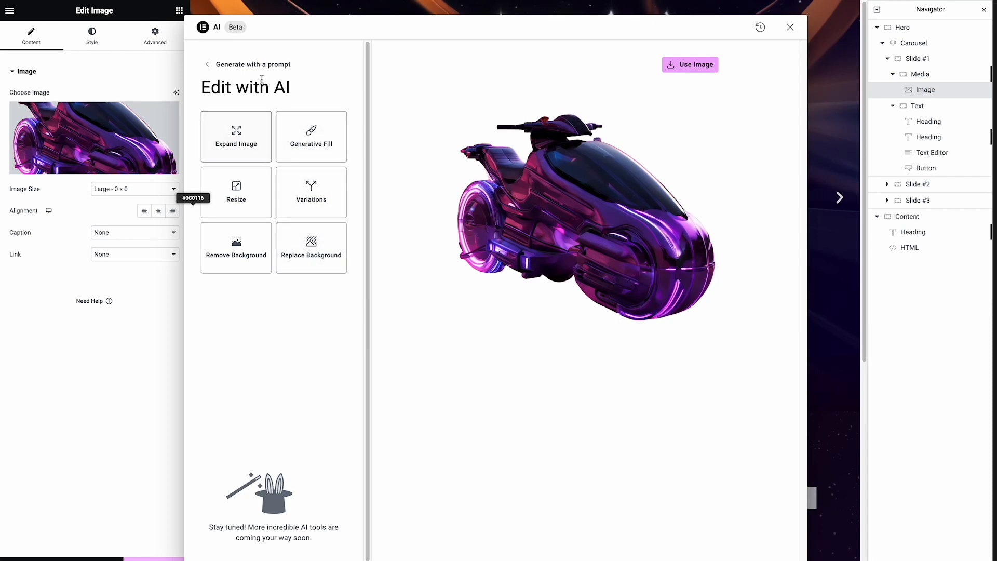
left_click(792, 27)
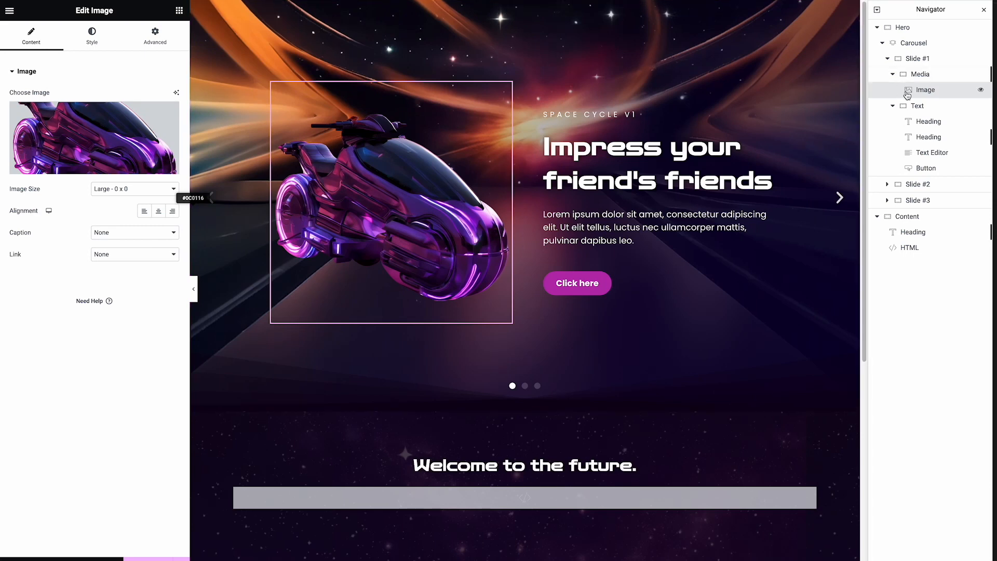
left_click(887, 59)
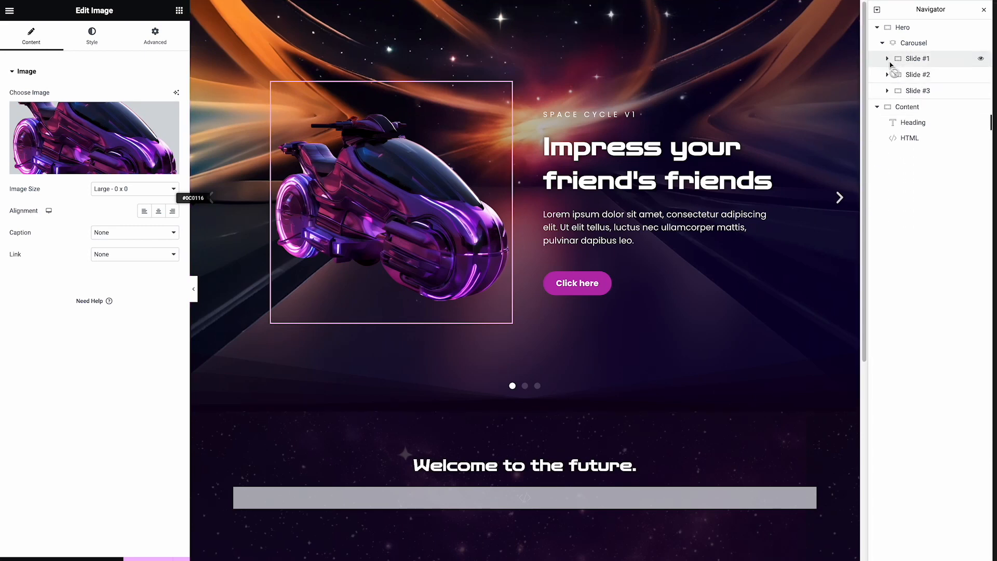
- Duplicate Slide #2 in the carousel and move the copy below Slide #3
left_click(906, 75)
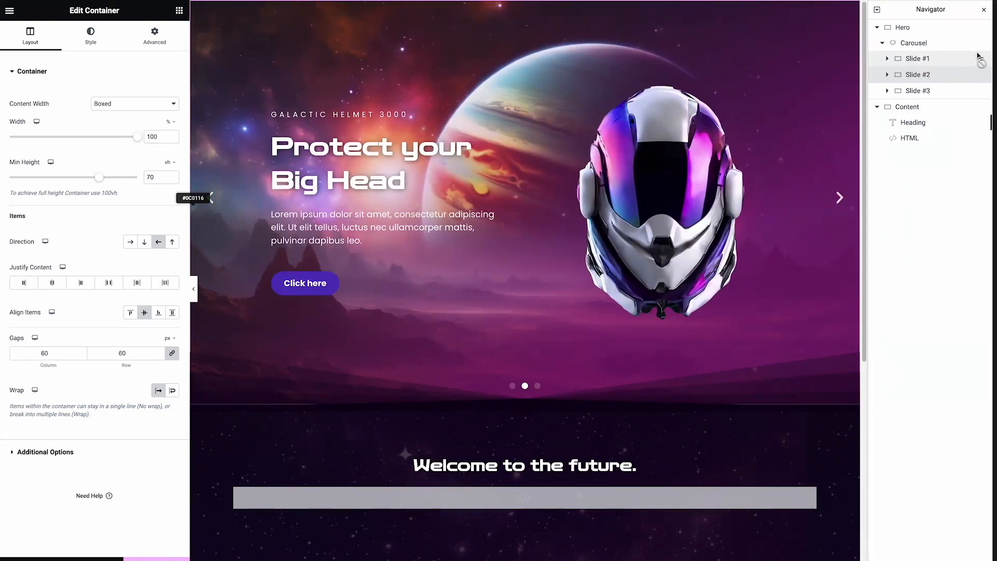
left_click(933, 47)
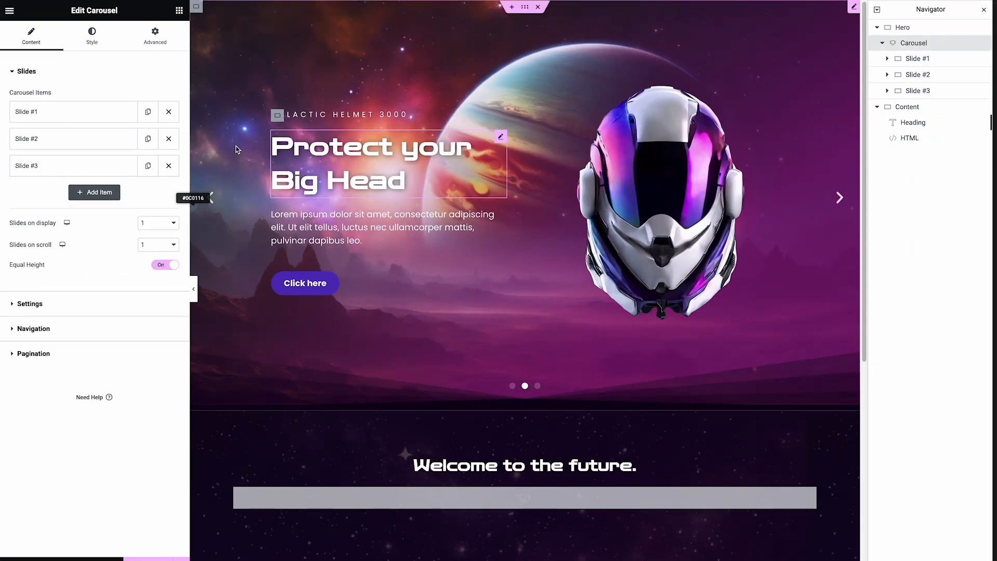
left_click(148, 139)
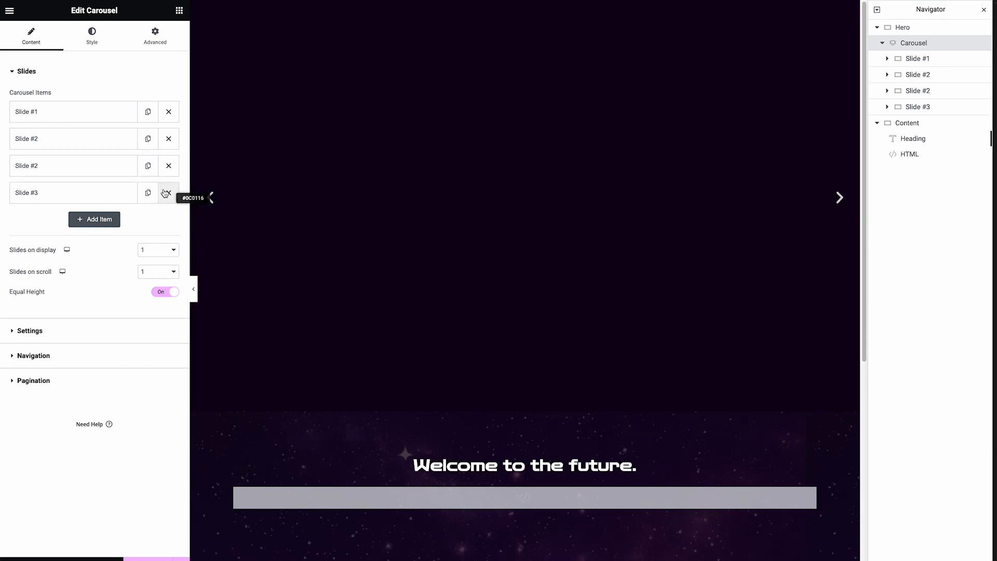
left_click_drag(84, 178, 144, 201)
- Rename the duplicated slide "Slide #4" both in the carousel items and in the page structure tree
left_click(107, 197)
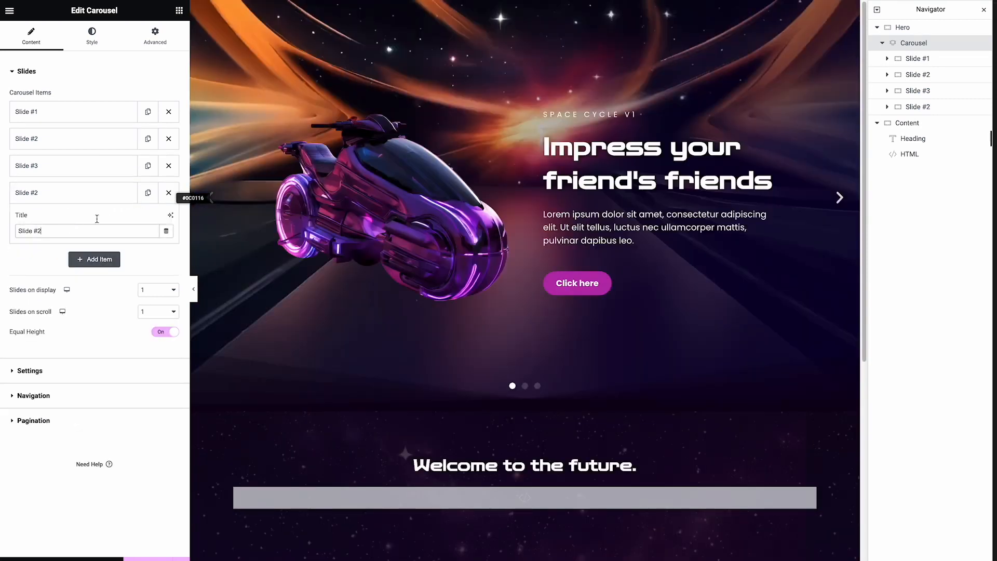
type("4")
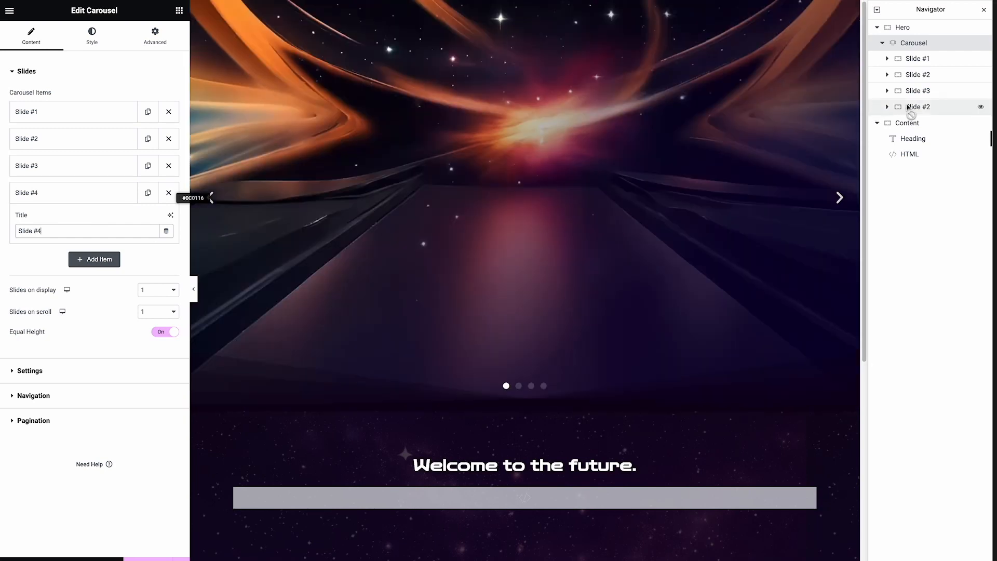
left_click(915, 106)
double_click(915, 107)
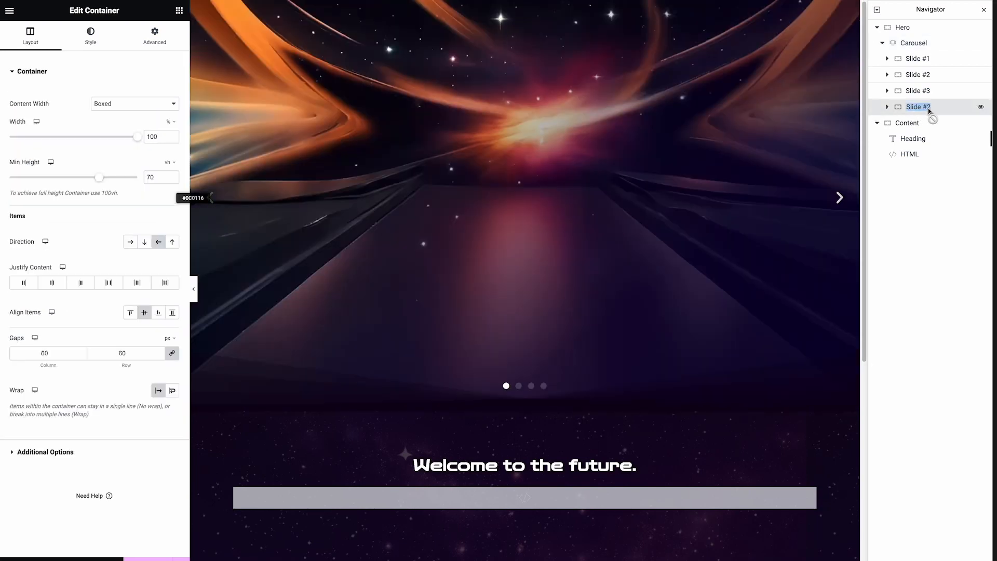
key("Right")
key("BackSpace")
type("4")
key("Return")
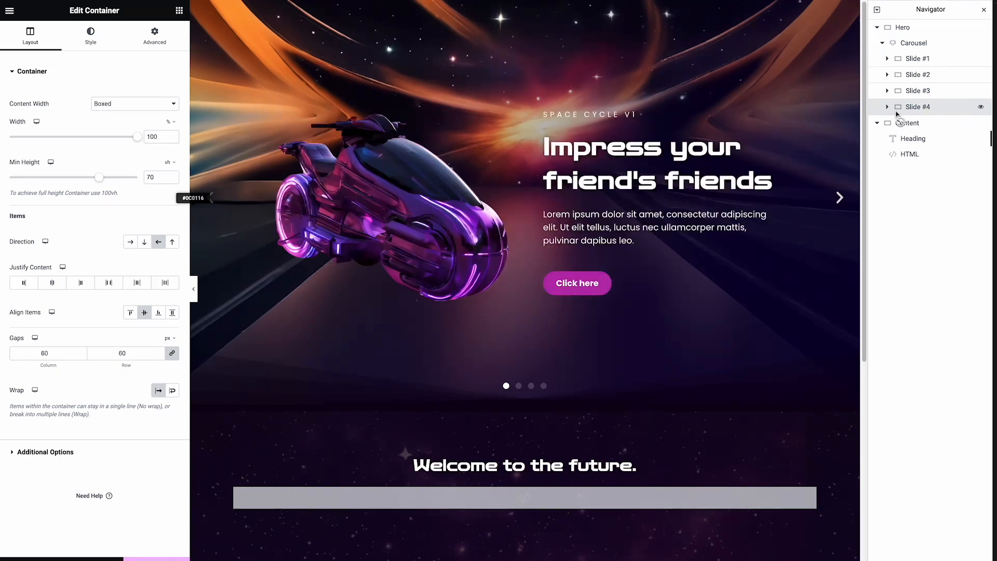
- Show Slide #4's contents and open the AI prompt generator for the slide container's background image
left_click(886, 106)
left_click(908, 124)
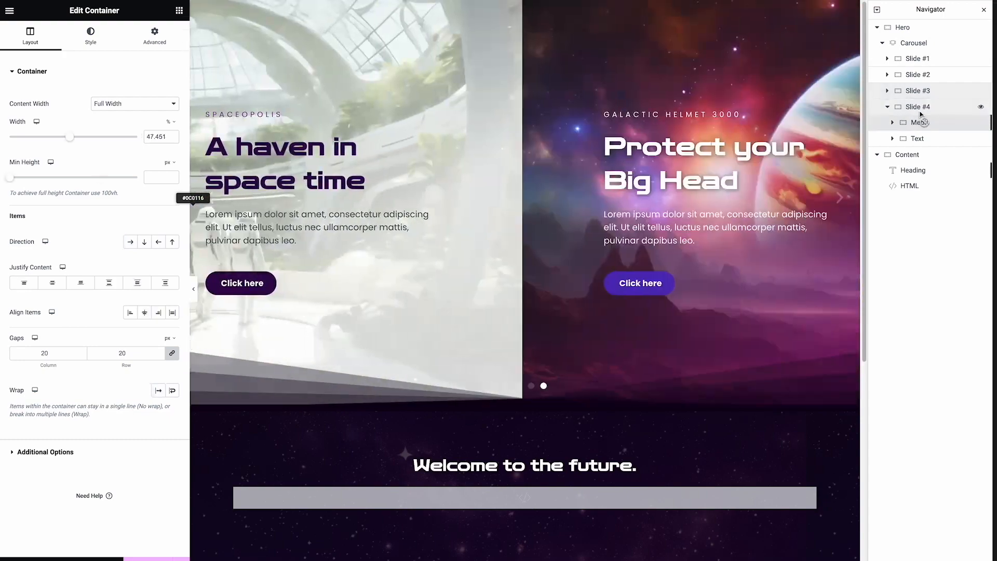
left_click(920, 111)
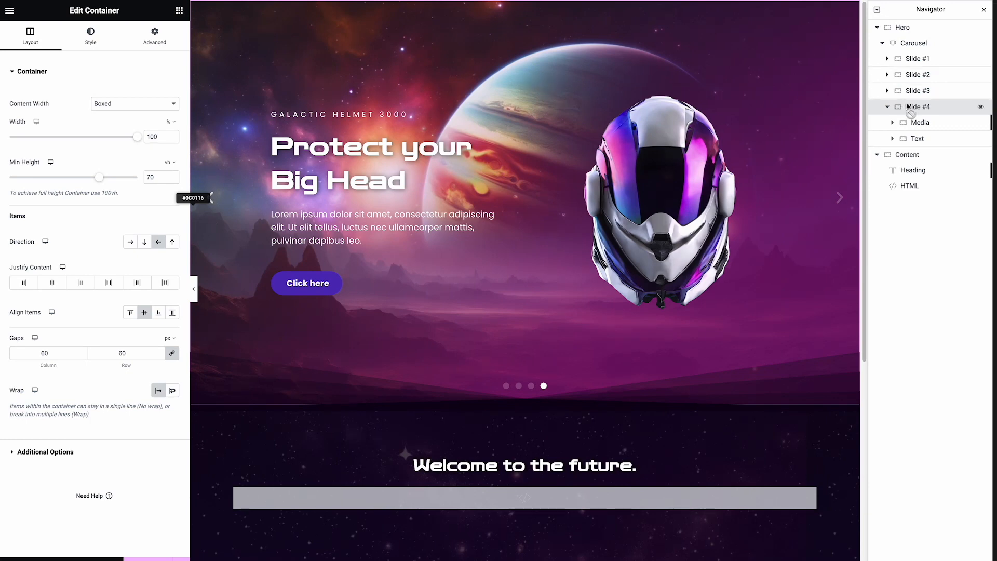
left_click(91, 35)
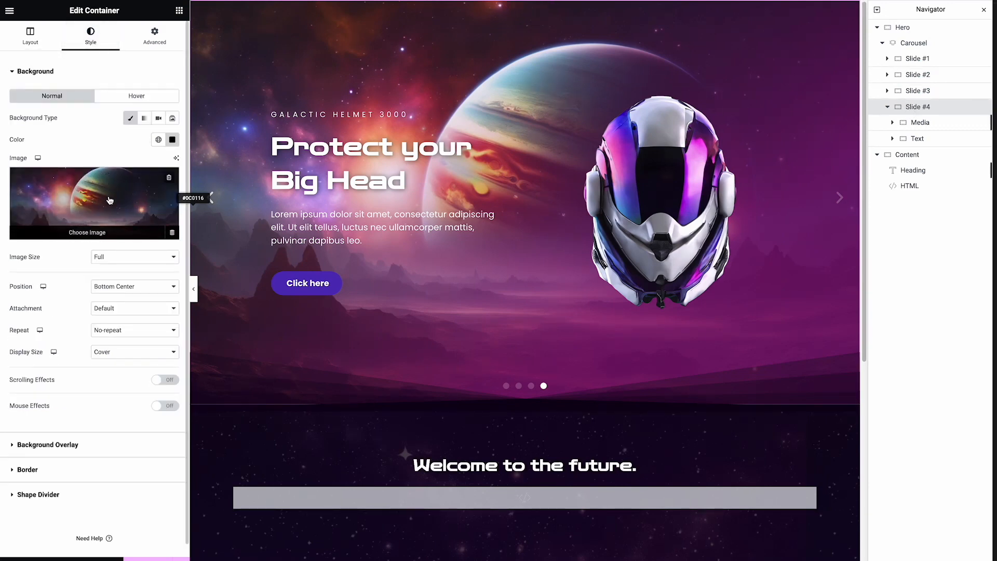
left_click(177, 159)
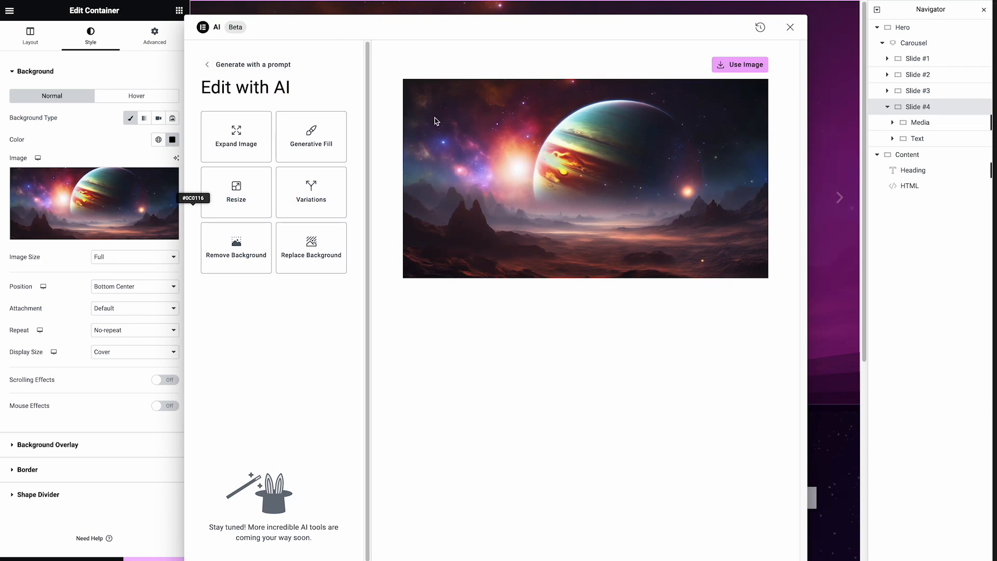
left_click(278, 65)
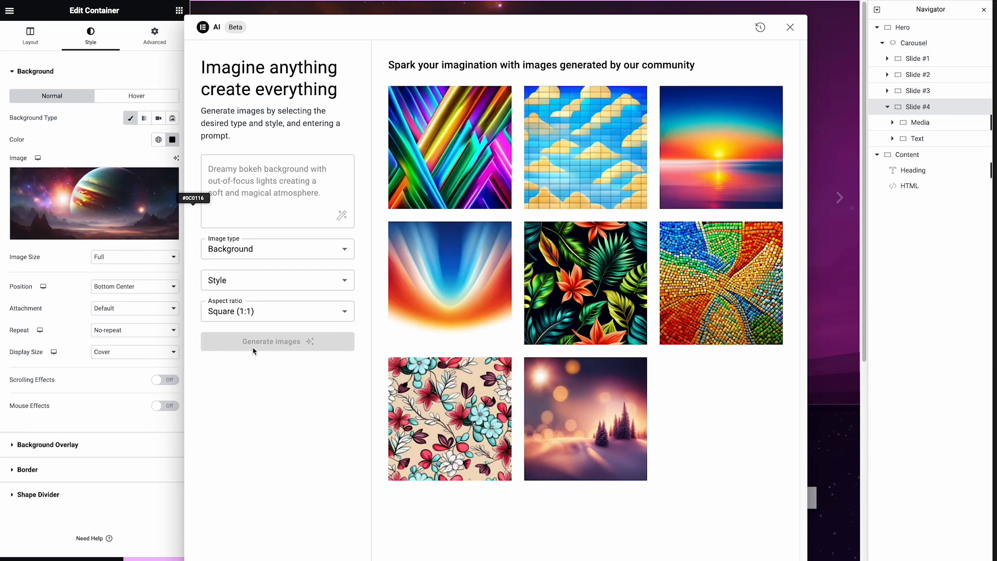
- Set the image's aspect ratio to Landscape (16:9), choose Background as the image type, and look through the available background styles
left_click(248, 313)
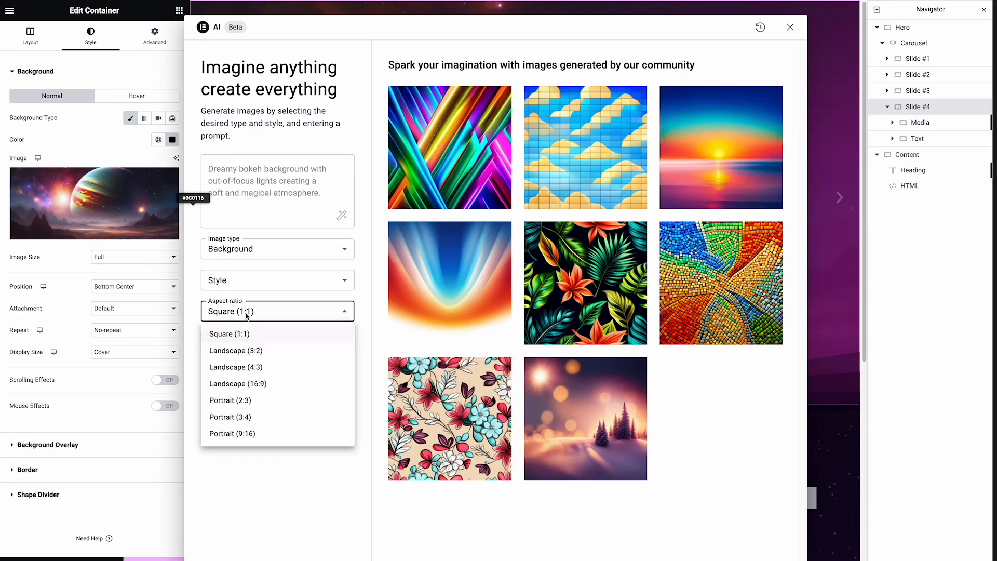
left_click(269, 389)
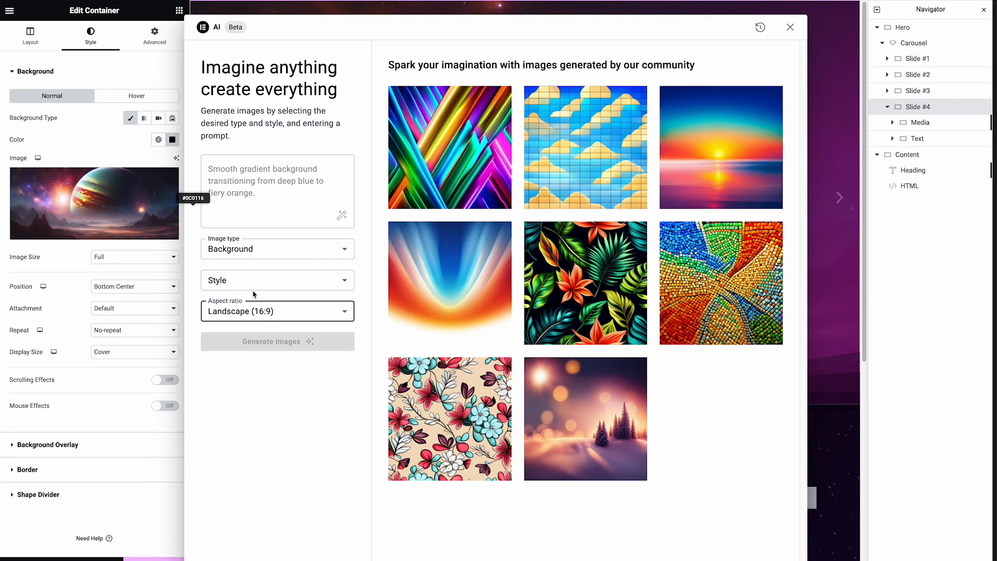
left_click(253, 254)
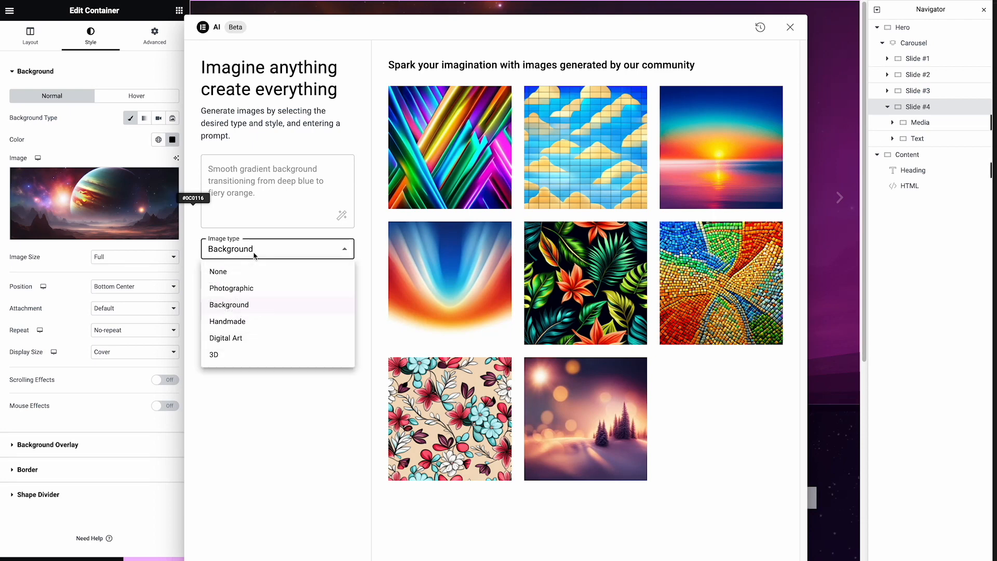
left_click(256, 307)
left_click(260, 289)
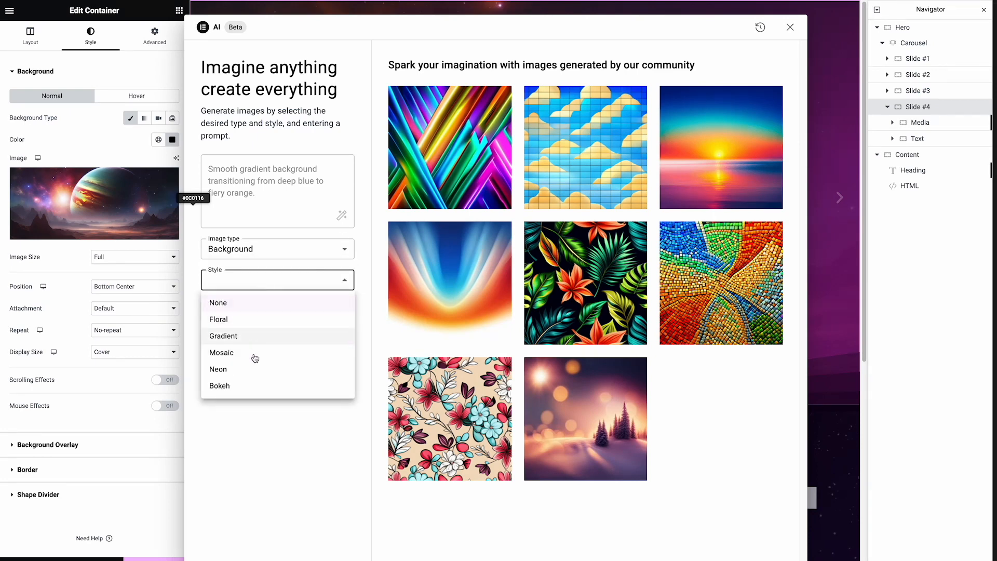
left_click(258, 448)
- Start the image prompt with "A futuristic space academy looks like a white citadel on a vast martian plain. The grounds of which have glowing sidewalks and"
left_click(270, 200)
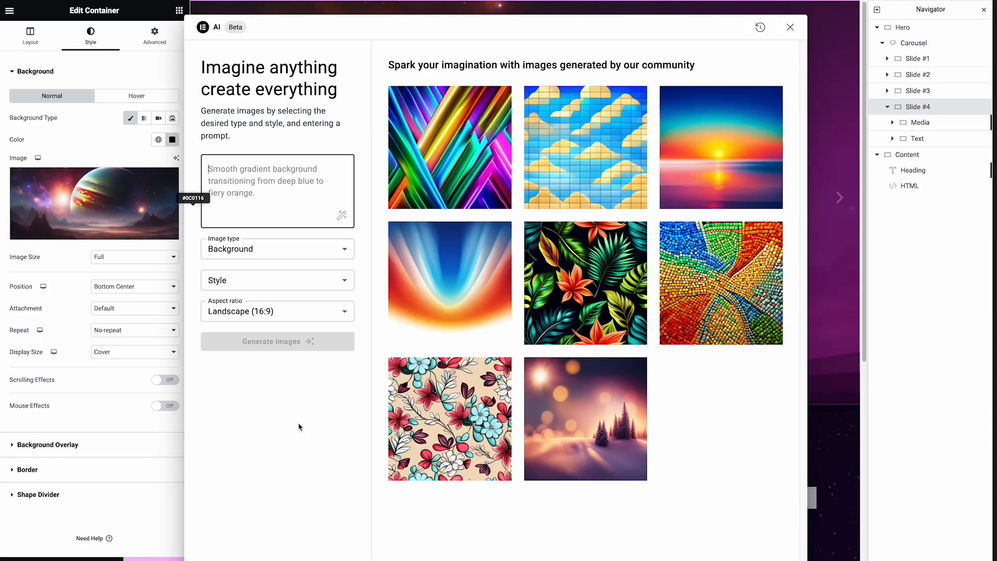
type("A f")
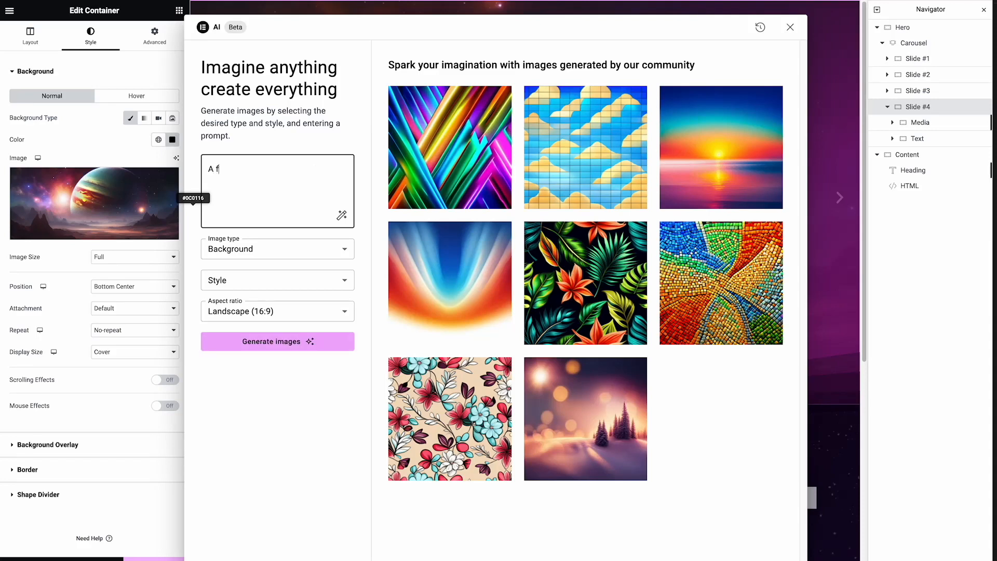
type("uturistic space academy looks like")
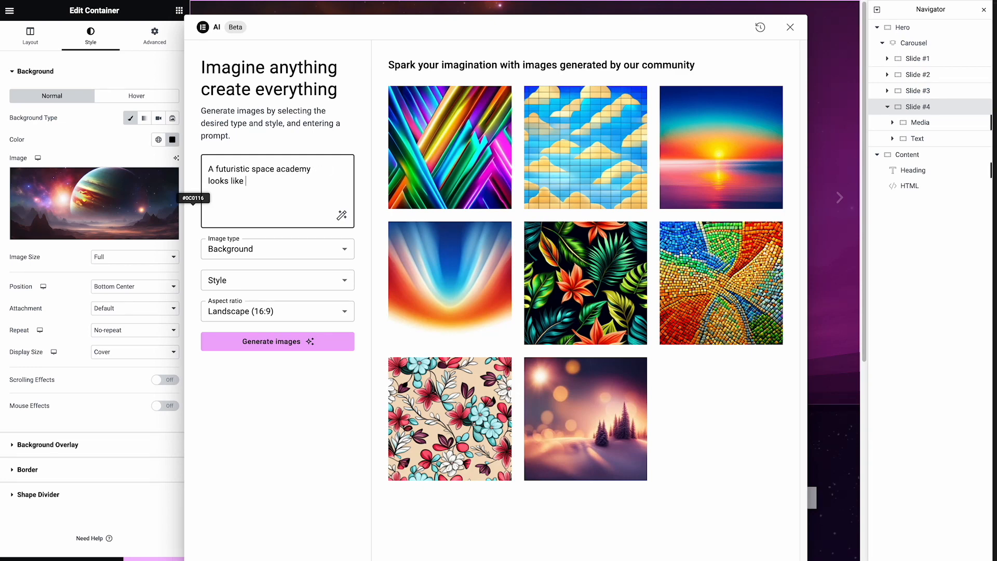
type(" a g")
key("BackSpace")
type("white citadel on a vast martial")
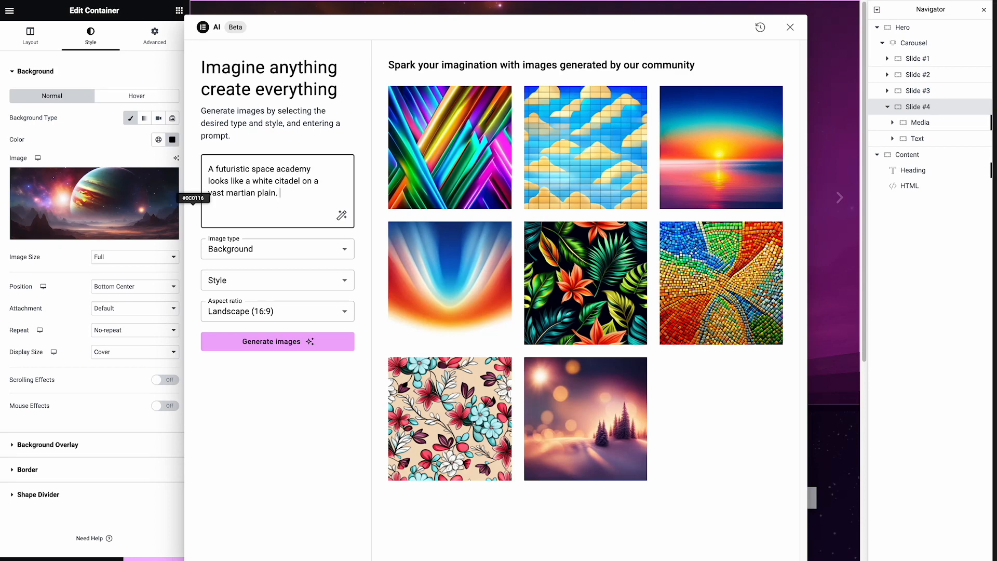
type(" plain. The grounds of which")
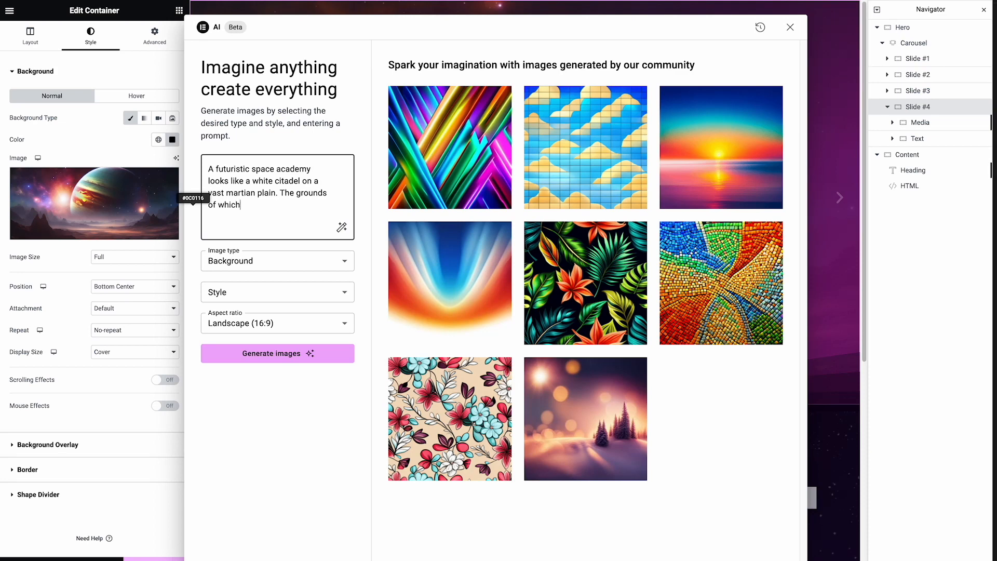
type(" have glowing sidewalks and ")
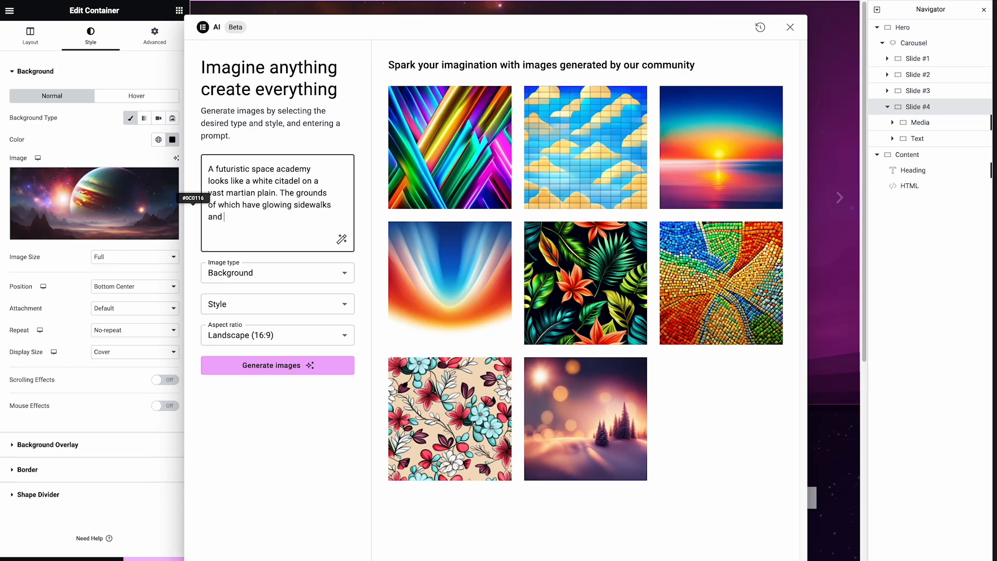
- Continue the prompt with "glowing foliage. The sky is an interstellar backdrop with galactic dust and galaxies. The towers are line with glowing blue pinstripes."
type("glowing foliage. The sky is an interstellar")
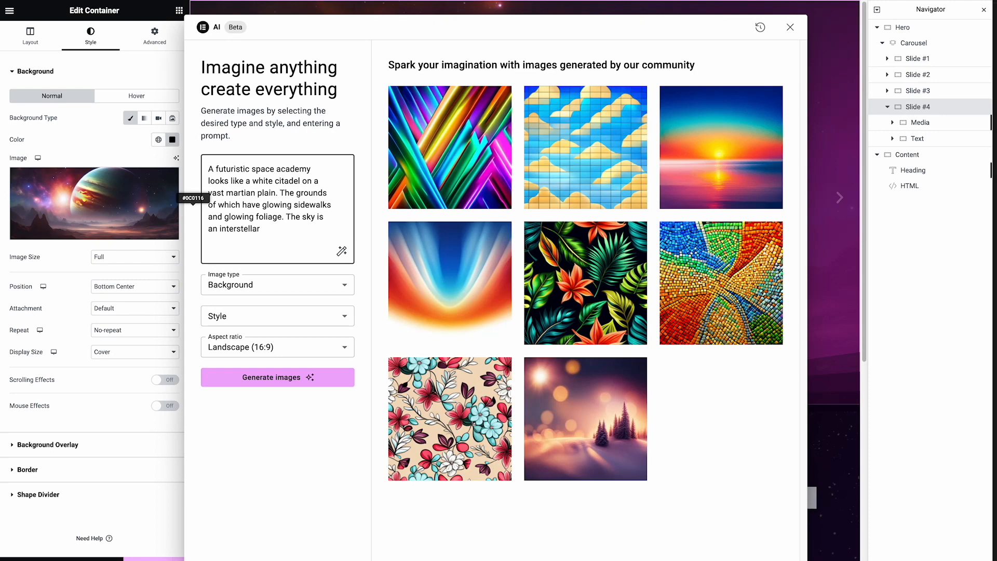
type(" backdrop with galactic ")
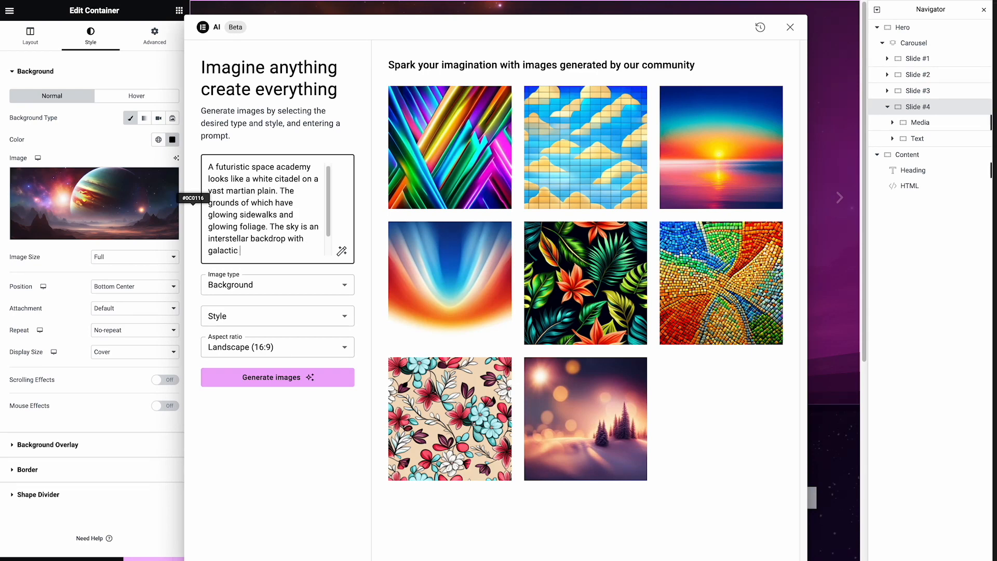
type("dust and")
type("galaxies. The tow")
type("ers are l")
type("ned")
key("BackSpace")
key("BackSpace")
key("BackSpace")
type("ine with glowing blue pin")
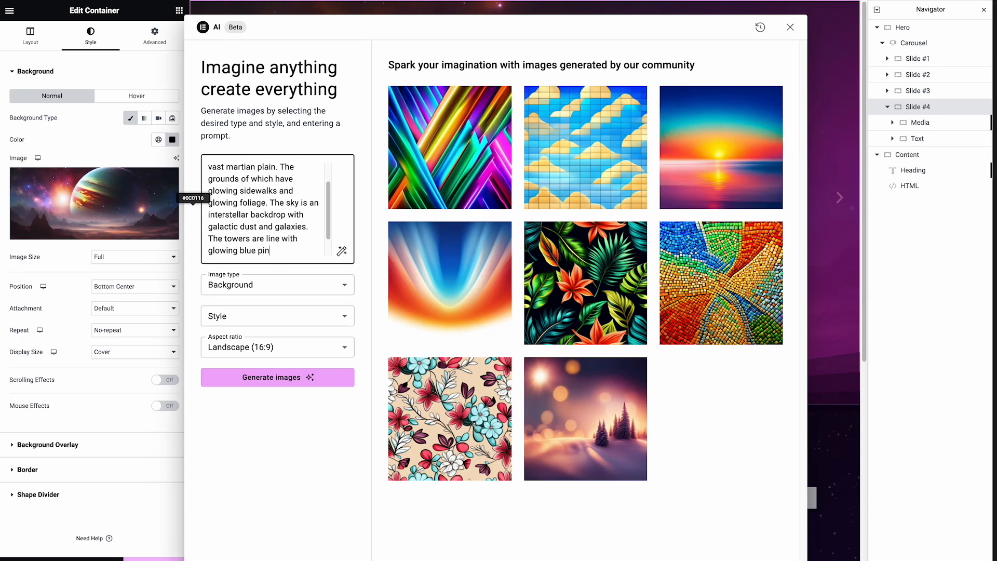
type("stripes.")
- Enhance the prompt with AI and replace the word "Aerial" with "Front" at the start of the rewritten text
left_click(345, 253)
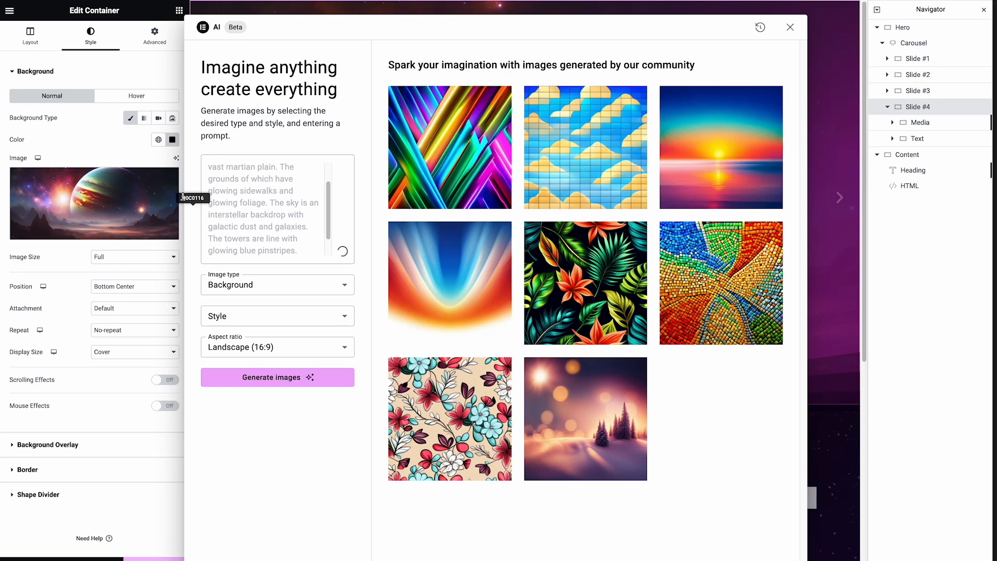
scroll(258, 206, "up", 2)
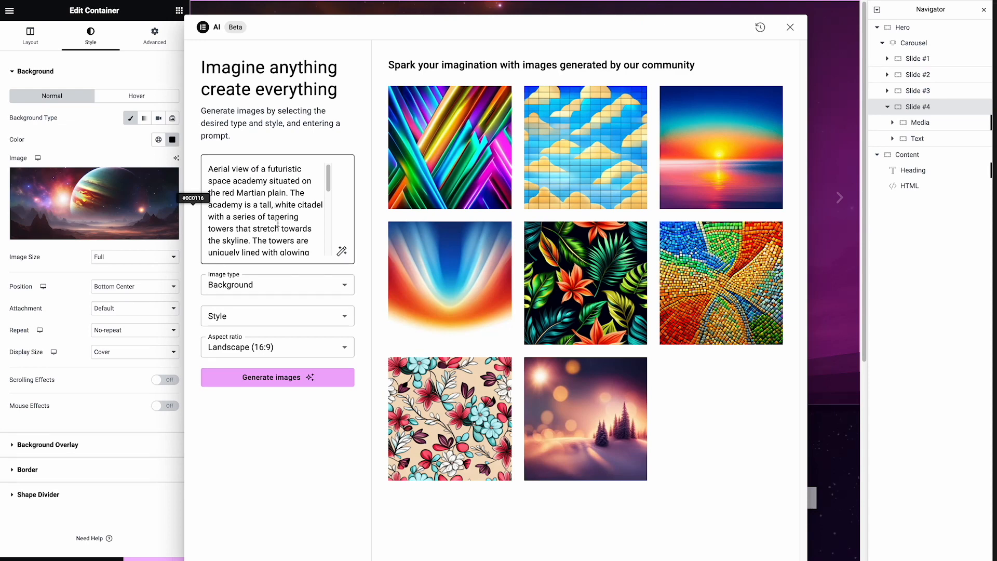
left_click_drag(231, 169, 209, 168)
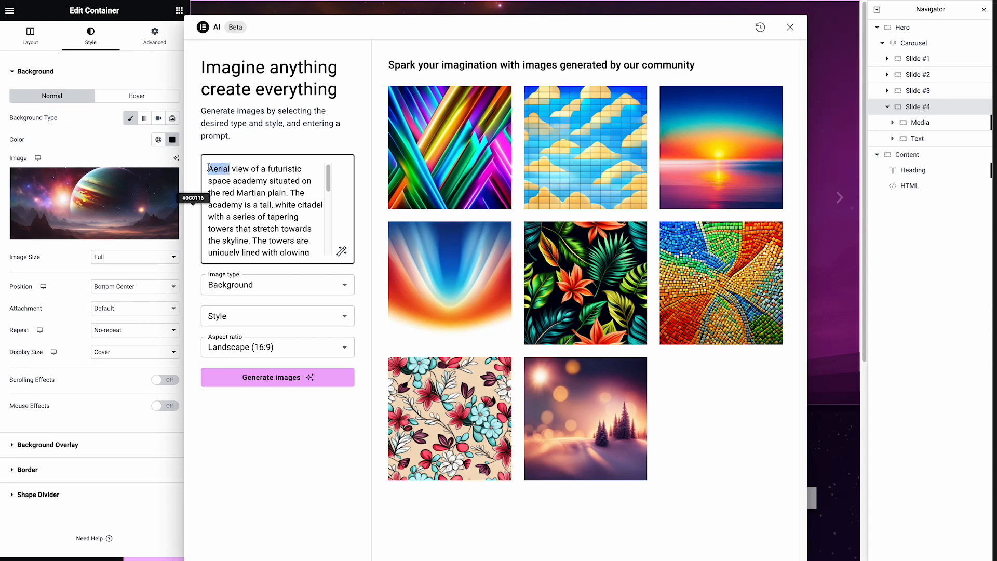
type("Frontal")
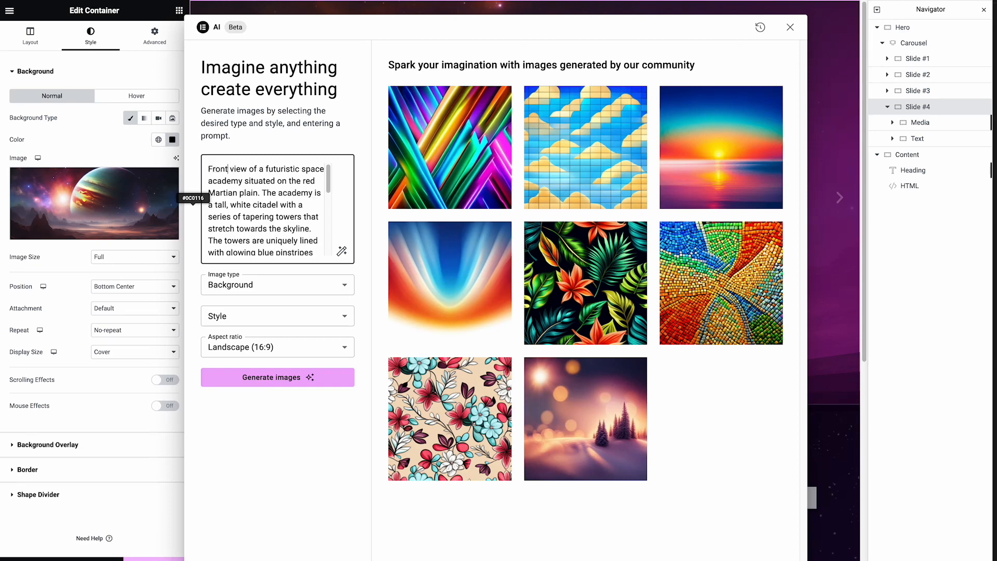
- Read through the rest of the enhanced prompt and generate the background images from it
scroll(290, 203, "down", 2)
scroll(290, 202, "down", 8)
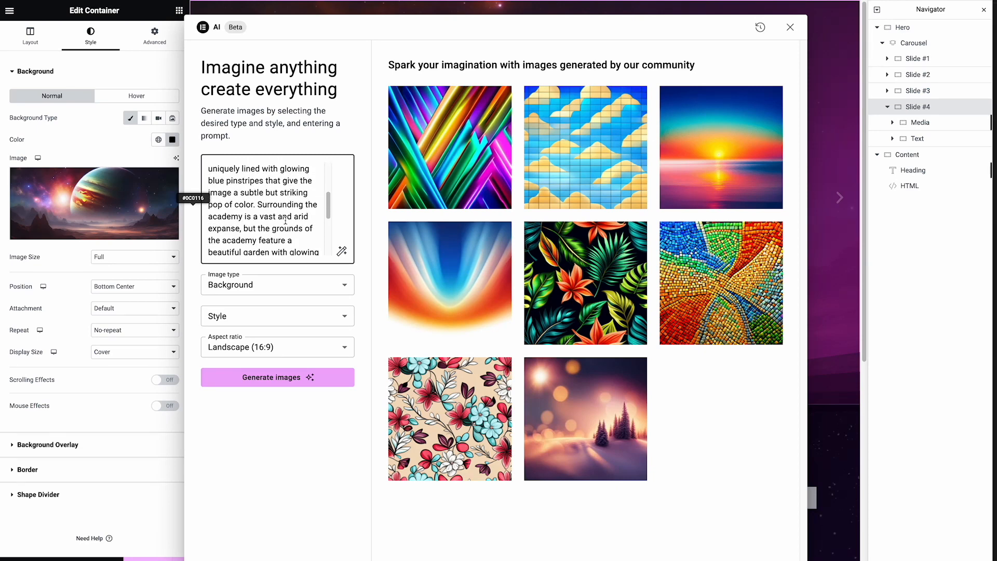
left_click(292, 377)
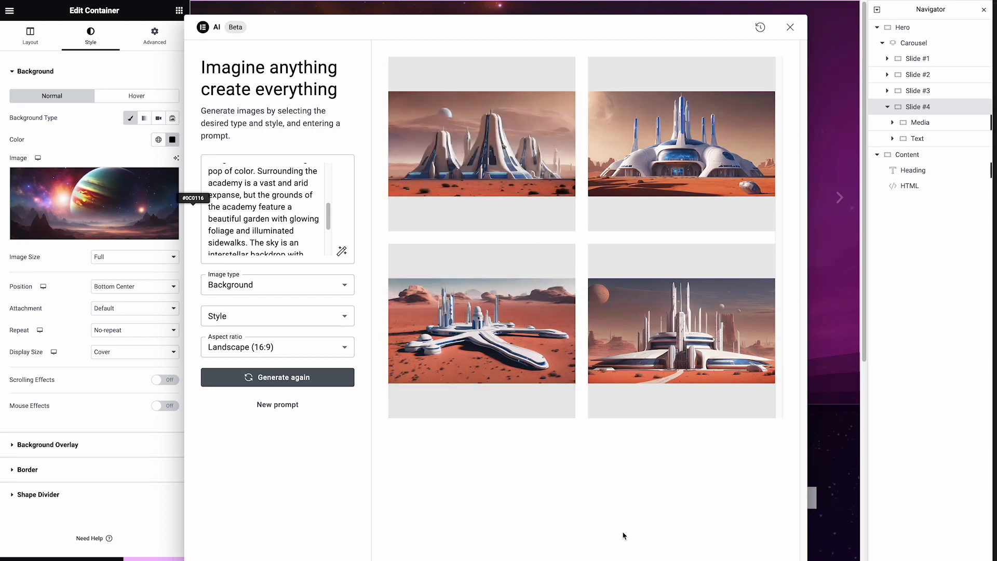
- Preview the second generated image enlarged, then use the fourth one, the white citadel with a planet, as Slide #4's background
mouse_move(725, 129)
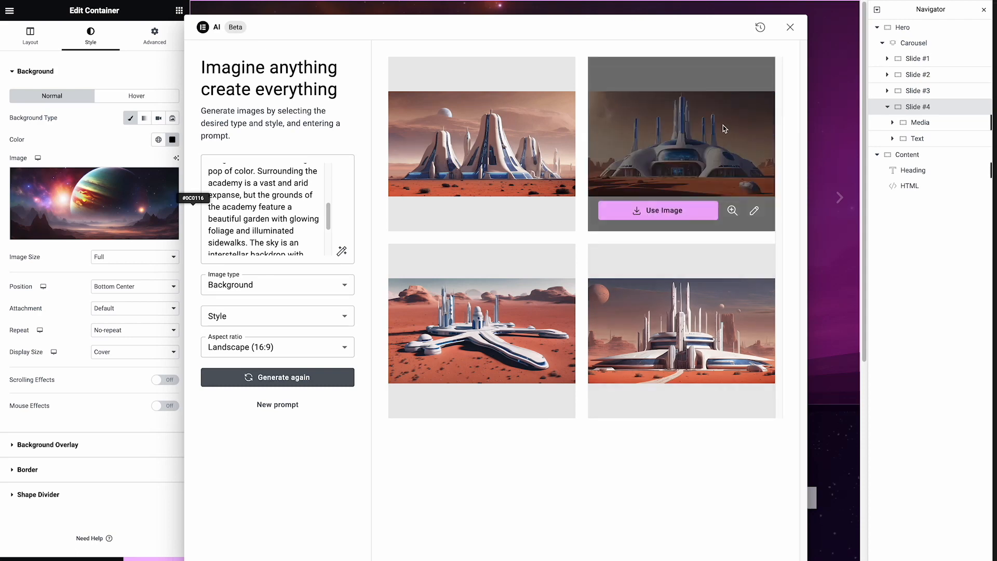
left_click(731, 211)
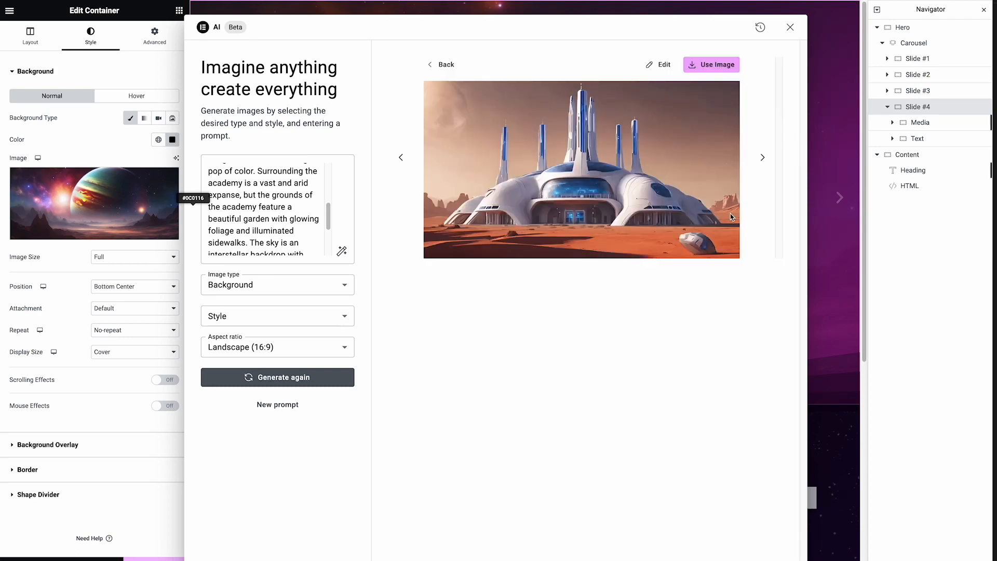
left_click(439, 65)
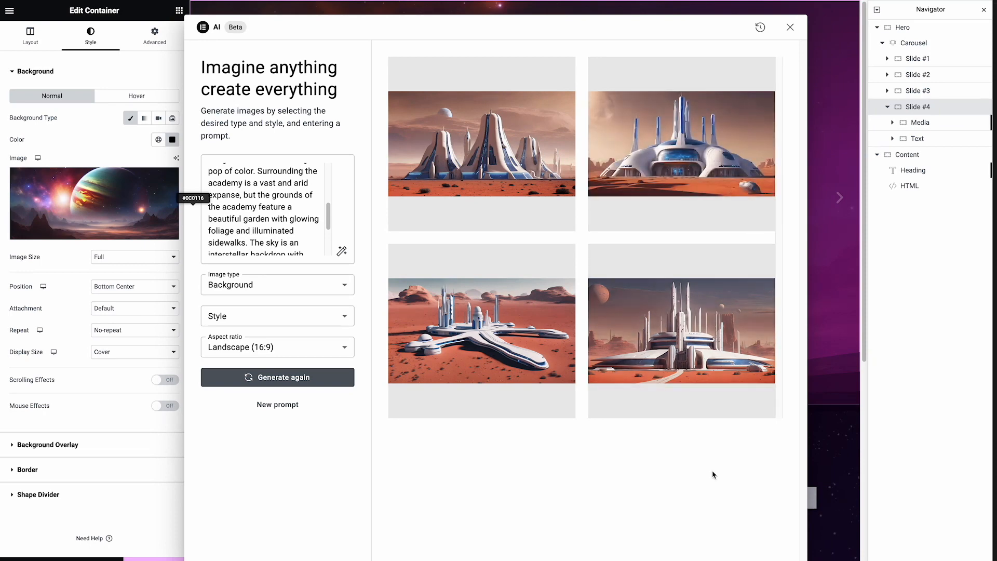
left_click(758, 400)
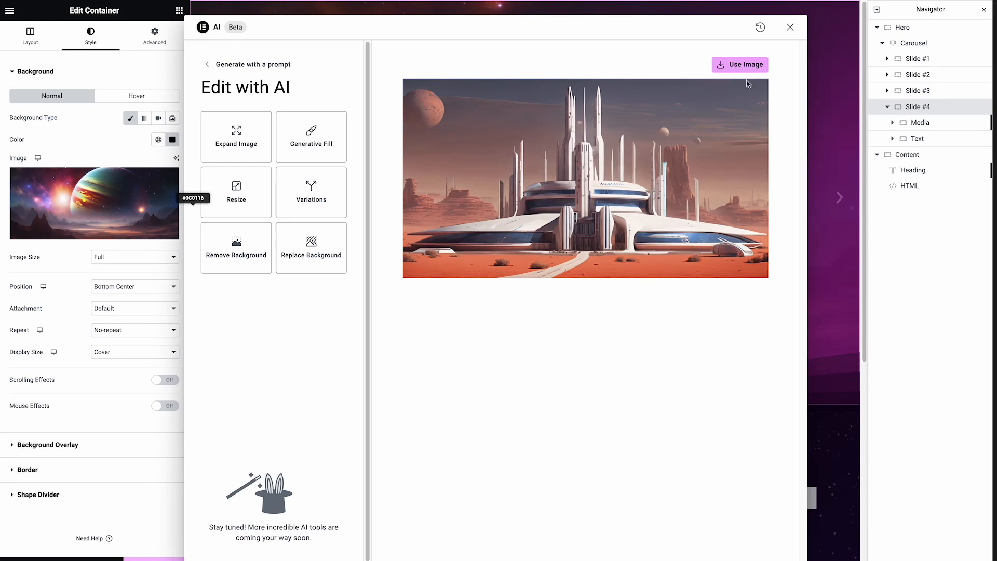
left_click(746, 64)
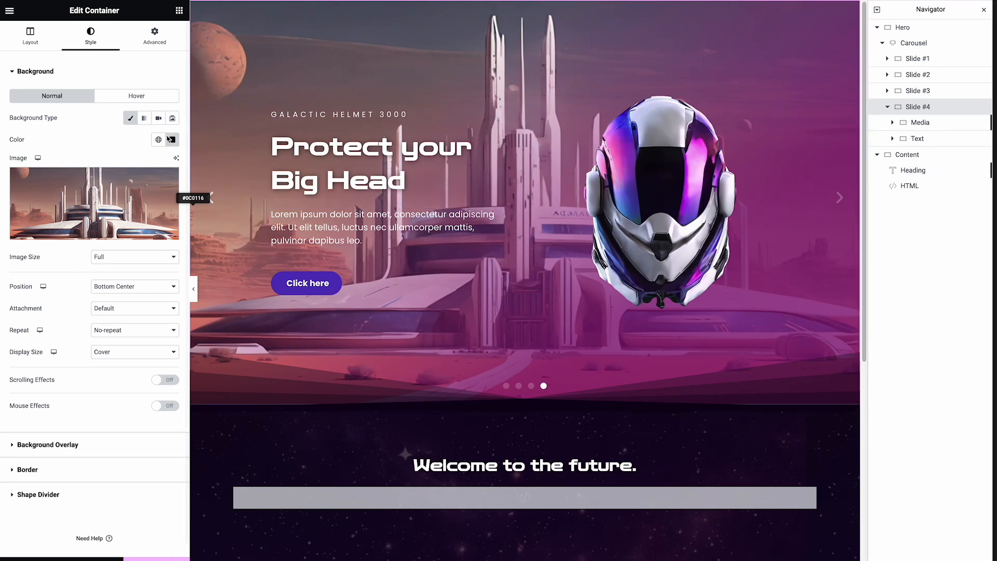
- Open Slide #4's background overlay settings and compare the slide with the gradient overlay off and on
left_click(64, 446)
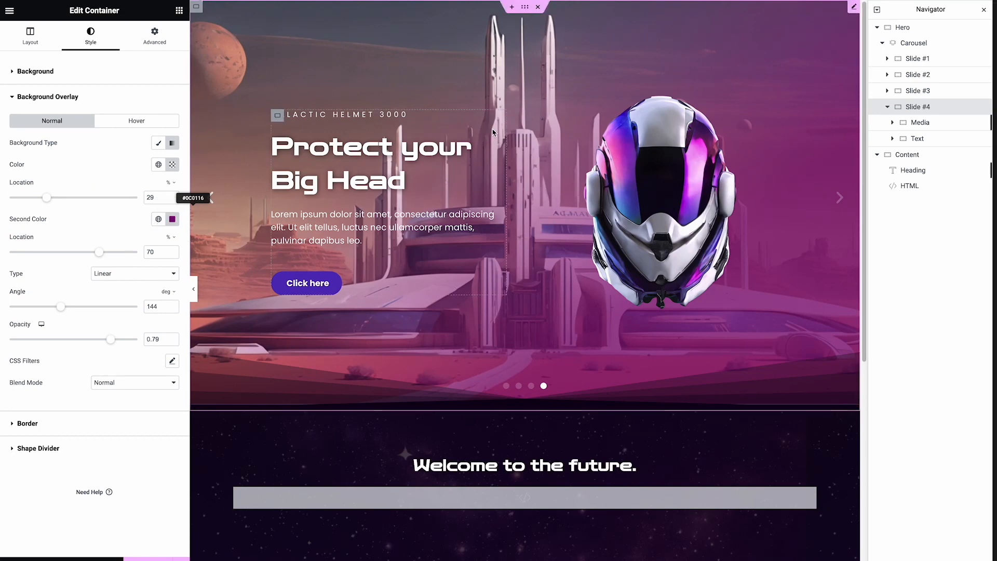
left_click(173, 144)
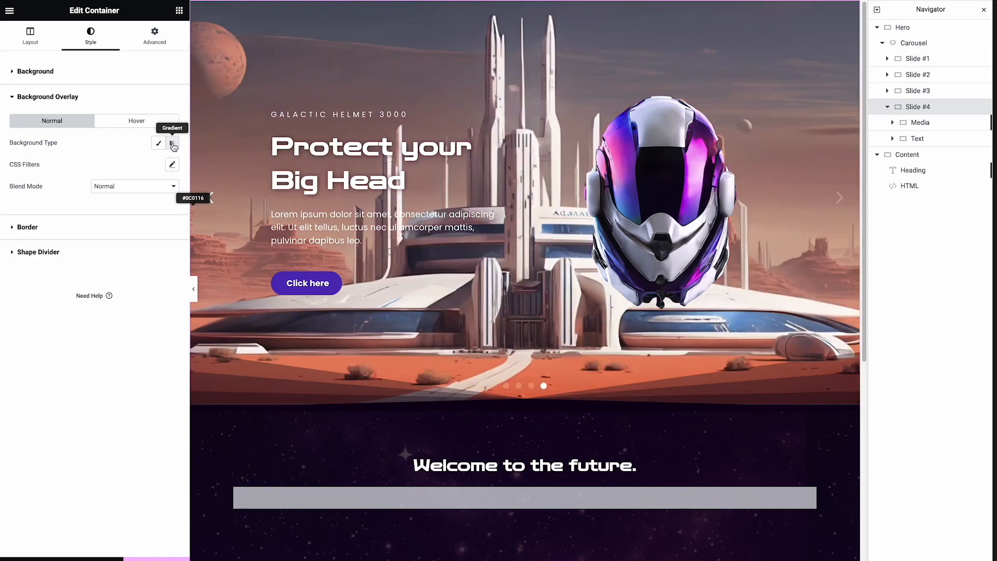
left_click(172, 145)
left_click(173, 144)
left_click(173, 144)
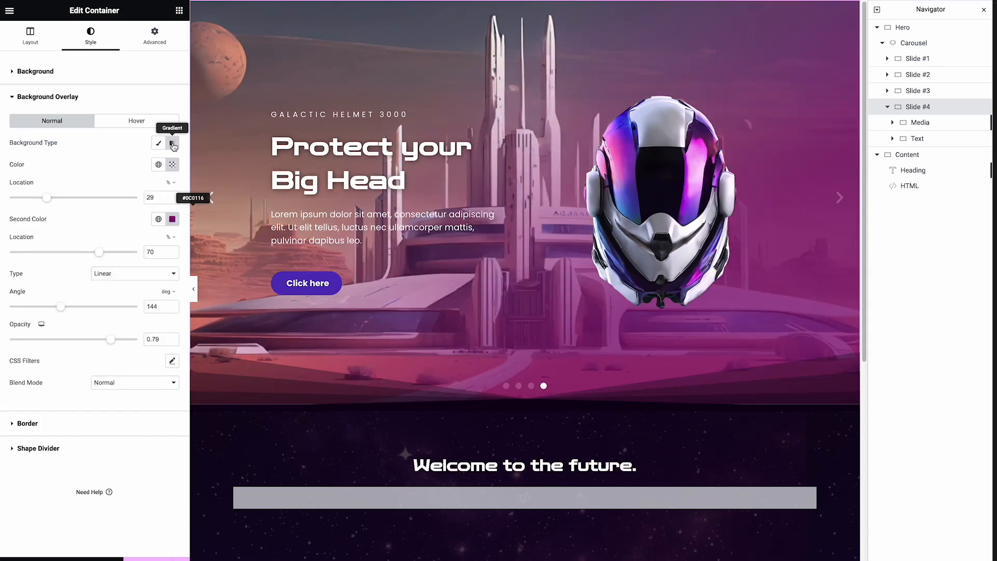
- Set the overlay gradient's first color to a semi-transparent golden yellow, #CC9E197D
left_click(159, 166)
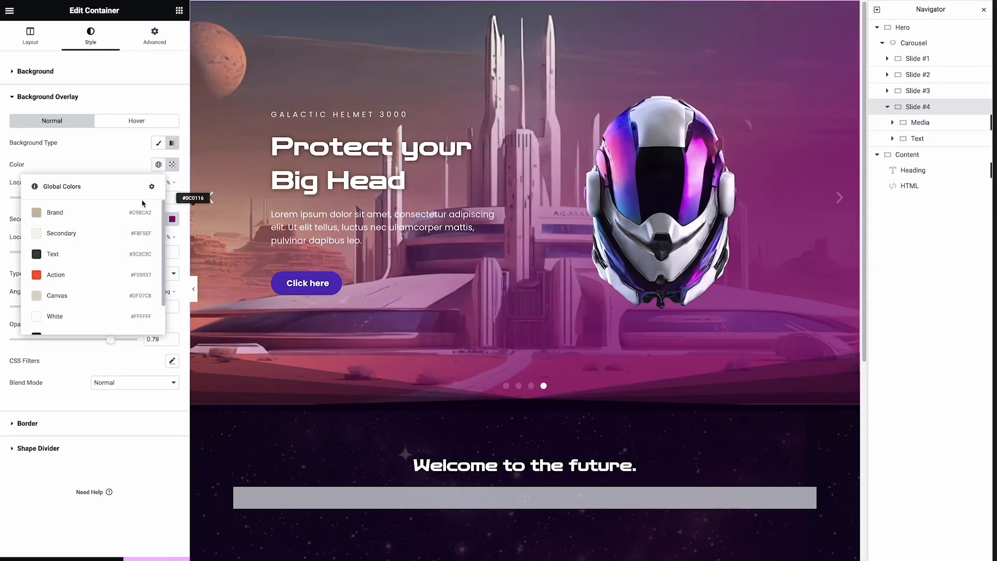
left_click(172, 164)
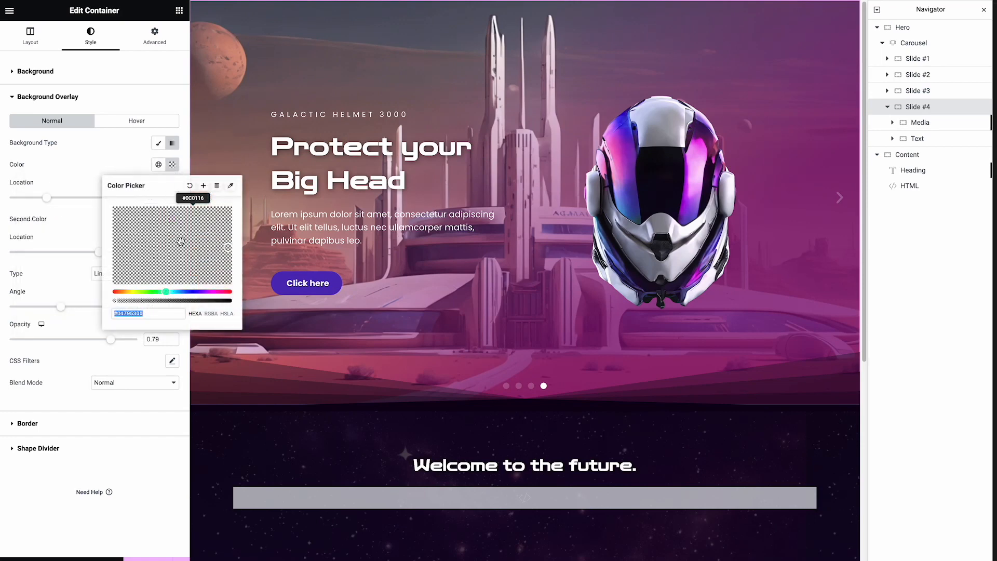
mouse_move(115, 301)
left_mouse_down()
mouse_move(185, 300)
mouse_move(127, 292)
left_mouse_up()
left_click_drag(212, 260, 217, 222)
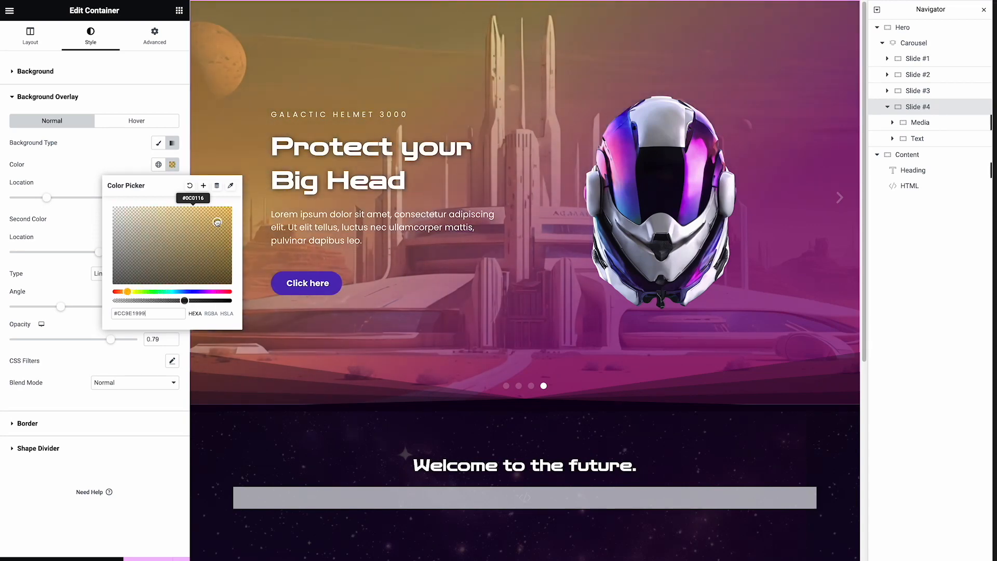
left_click_drag(184, 300, 175, 297)
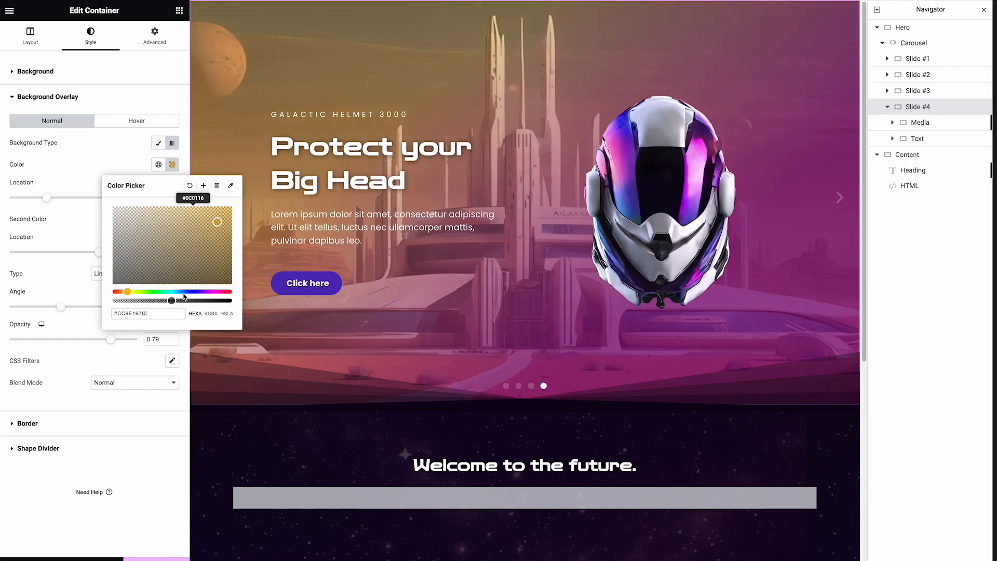
left_click(168, 464)
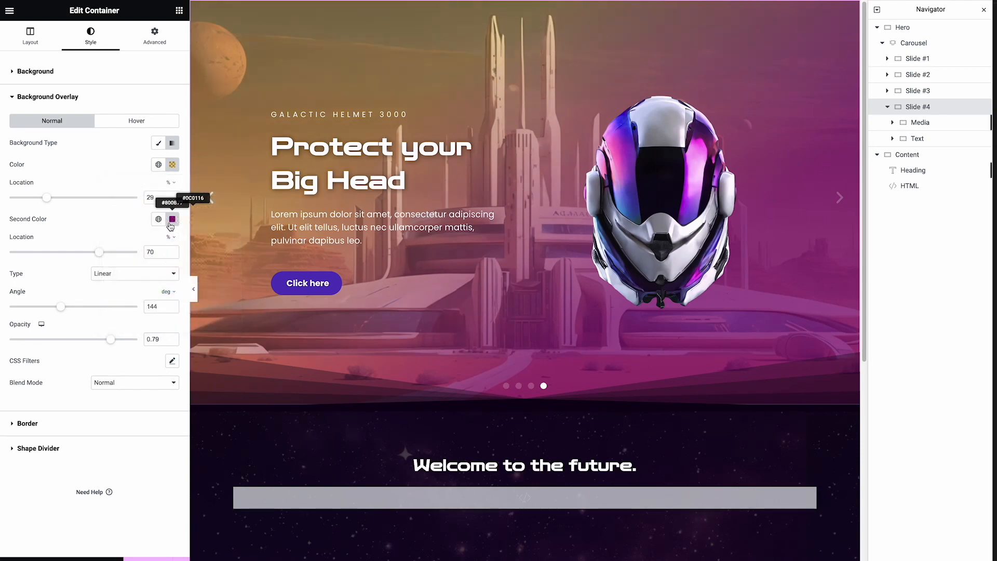
- Set the overlay gradient's second color to a semi-transparent white, #FFFFFF66
left_click(173, 222)
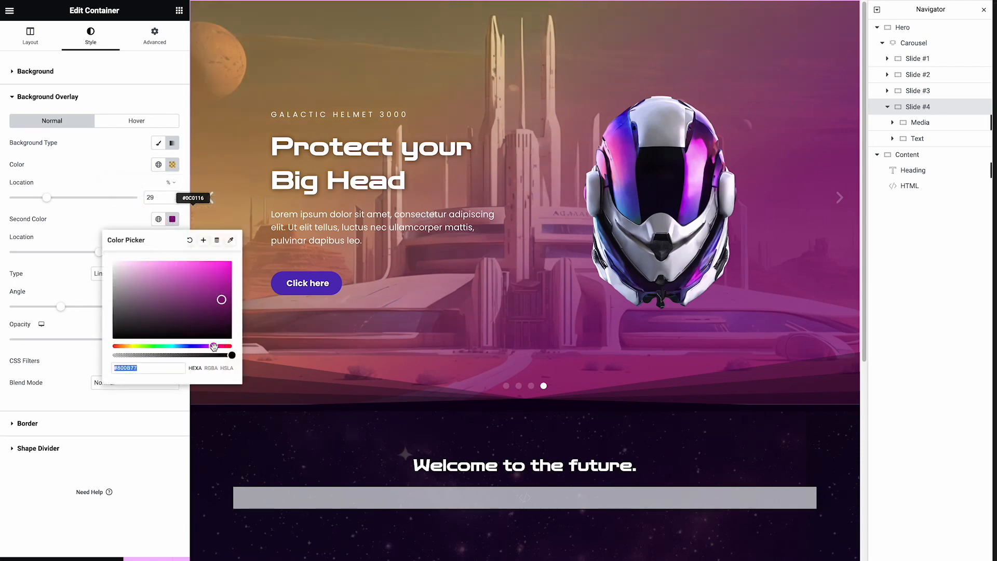
key("Right")
type("00")
left_click_drag(114, 356, 128, 355)
left_click_drag(223, 300, 93, 255)
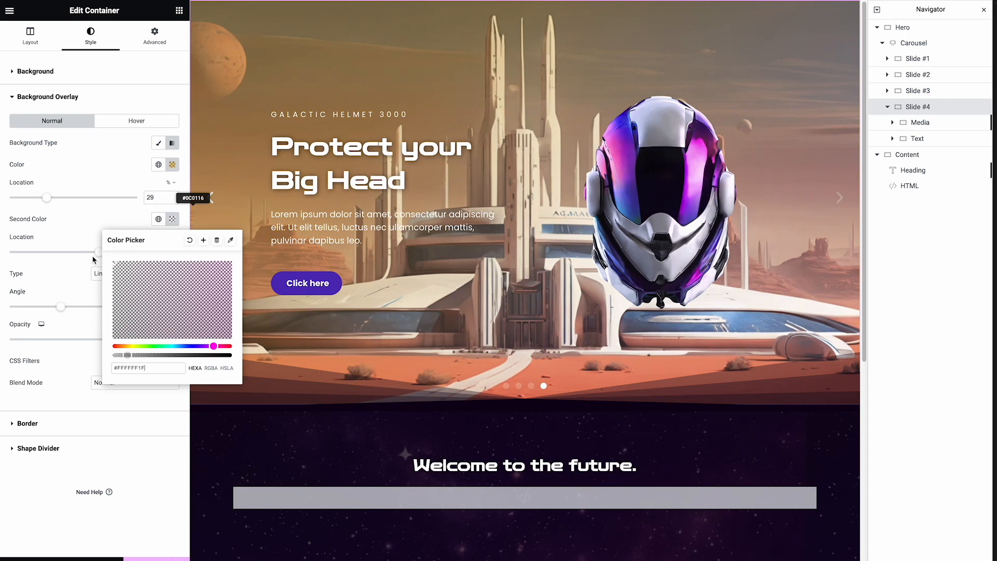
left_click_drag(128, 355, 159, 356)
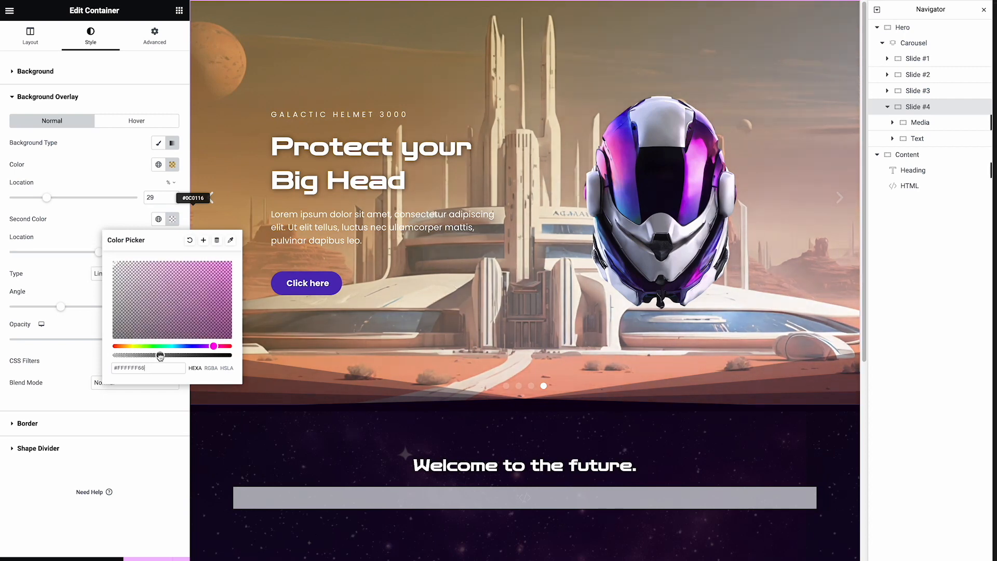
- Try purple and blue hues for the overlay gradient's first color, and settle on a semi-transparent orange, #CC8219AE
left_click(172, 164)
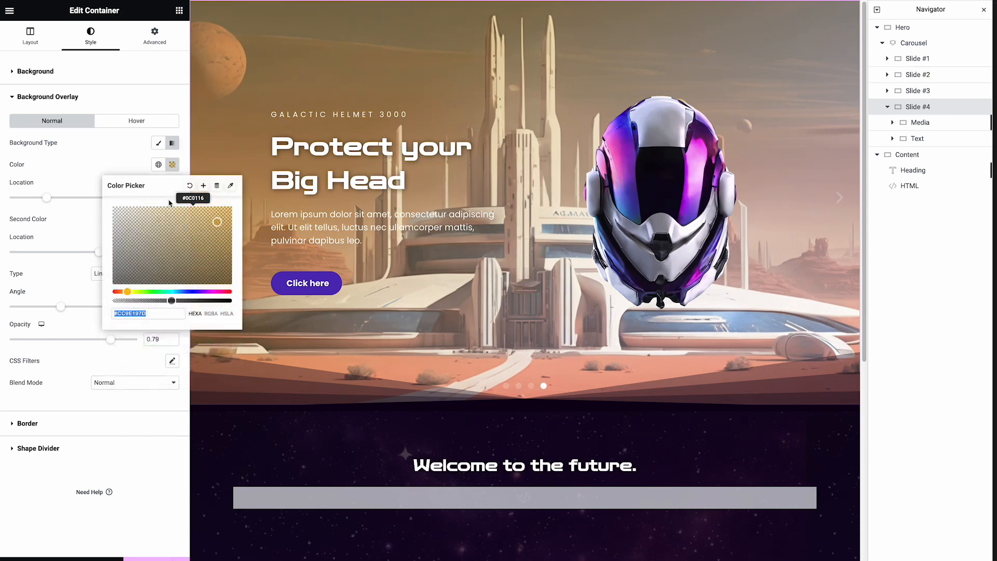
left_click_drag(128, 292, 194, 291)
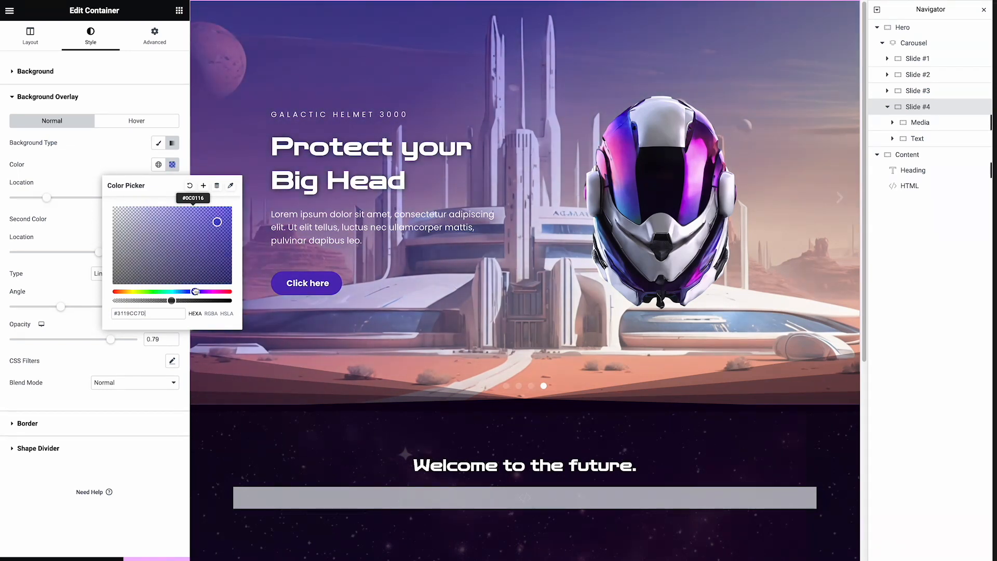
left_click_drag(188, 290, 177, 289)
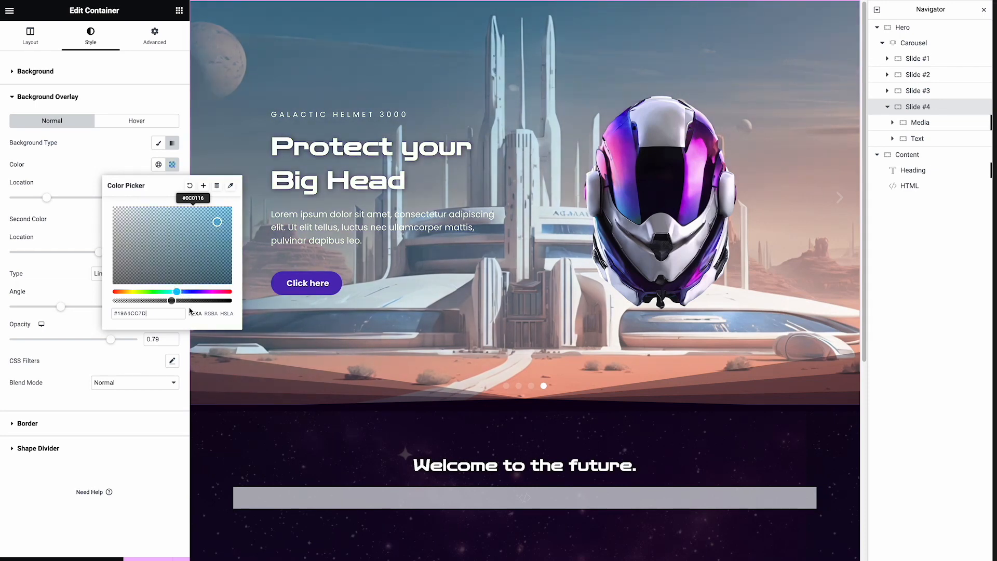
mouse_move(175, 289)
left_mouse_down()
mouse_move(129, 292)
mouse_move(190, 302)
left_mouse_up()
left_click_drag(129, 292, 124, 293)
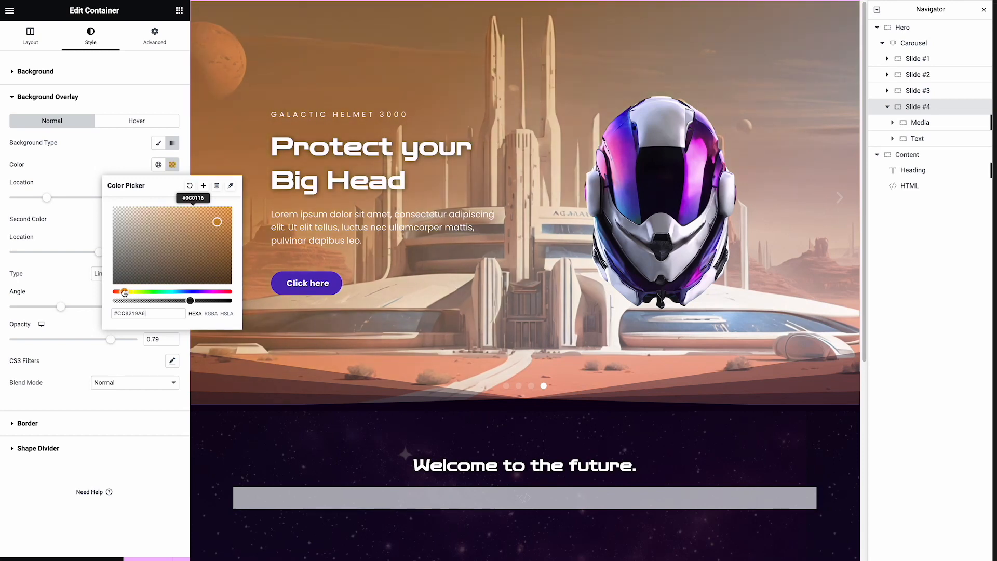
left_click(181, 369)
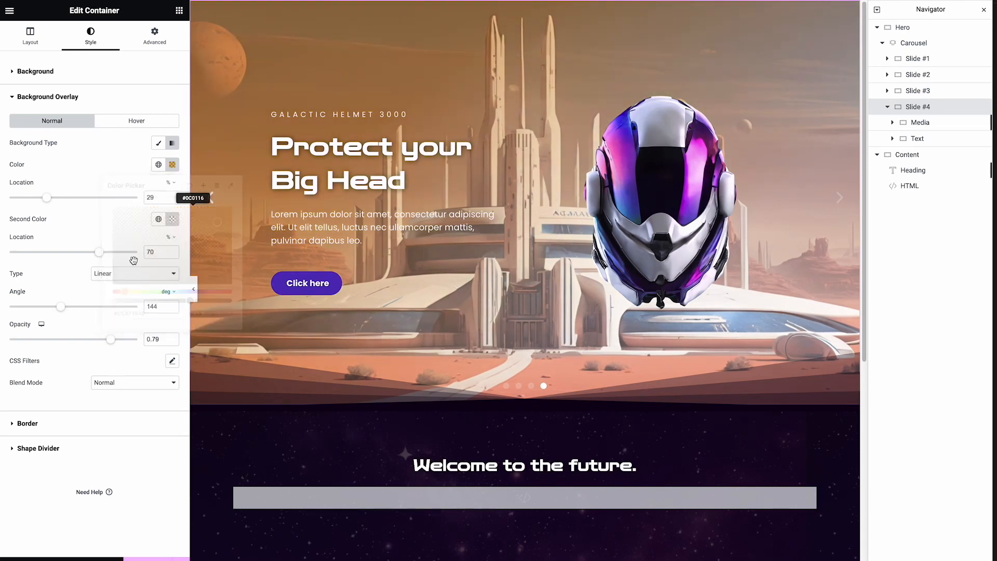
- Set the location of the overlay gradient's second color to 87% and raise the first color's location slightly
left_click_drag(99, 253, 121, 252)
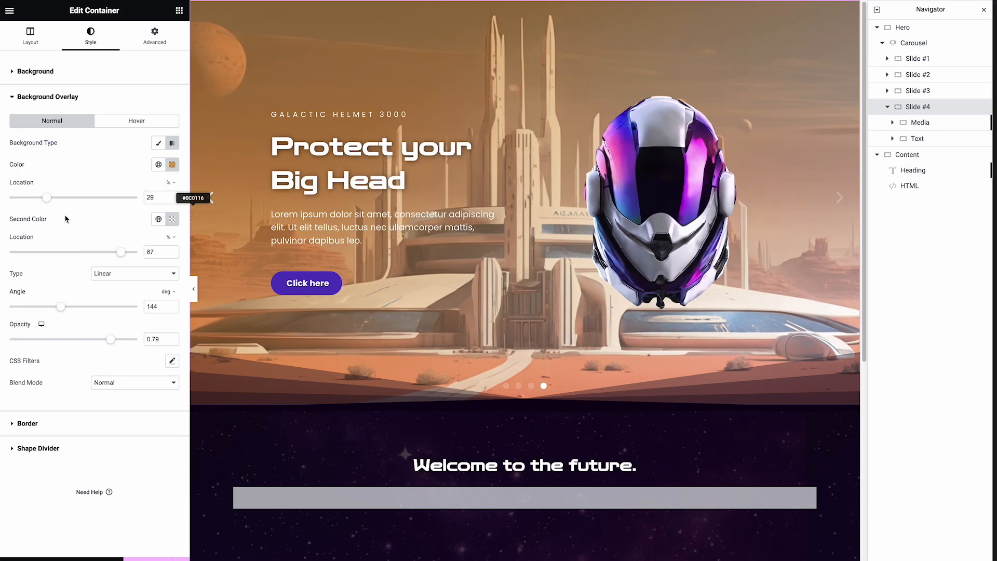
mouse_move(47, 198)
left_mouse_down()
mouse_move(84, 198)
mouse_move(53, 212)
left_mouse_up()
- Change Slide #4's small upper heading to "Space Academy"
left_click(332, 114)
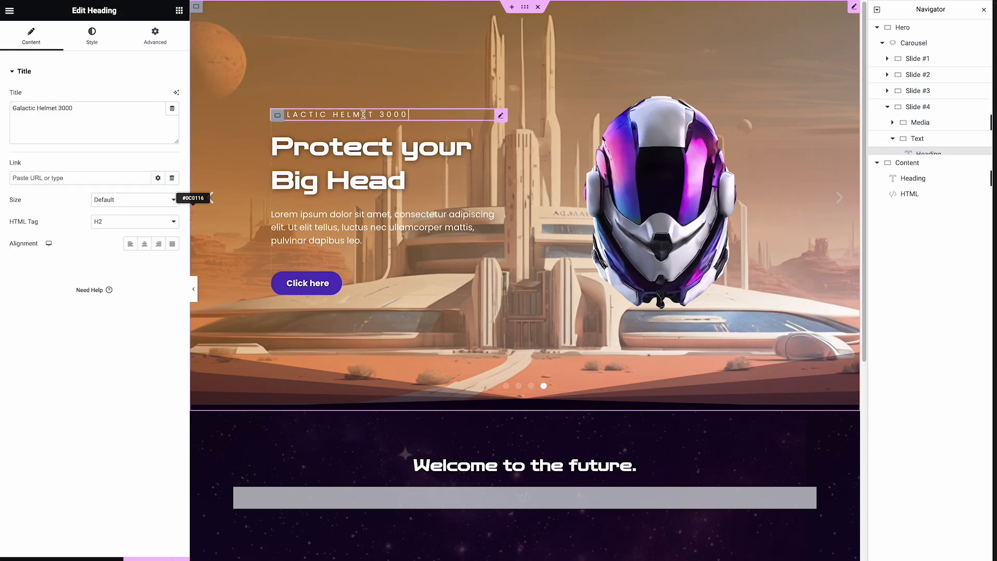
left_click_drag(162, 116, 9, 101)
type("S")
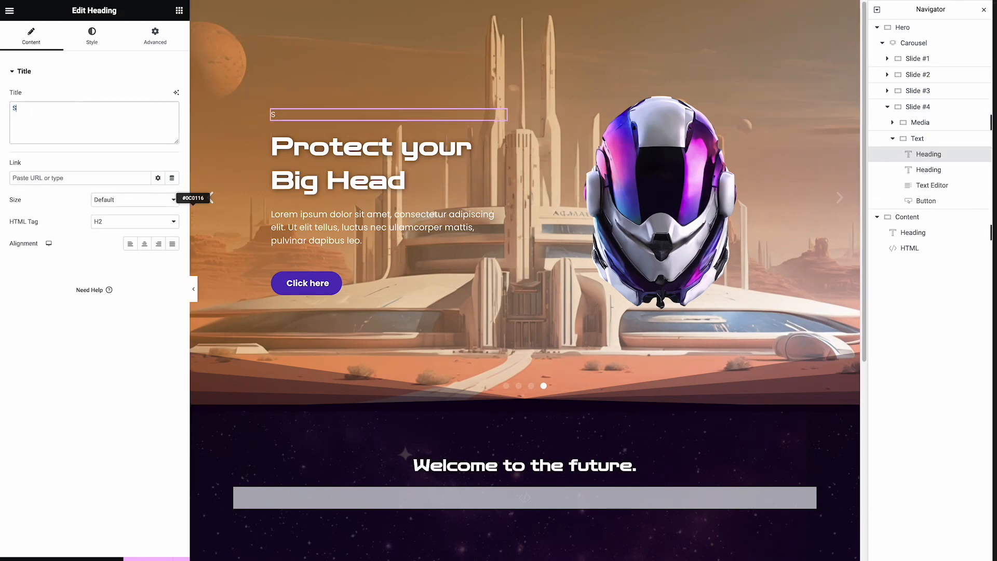
type("pace Academy")
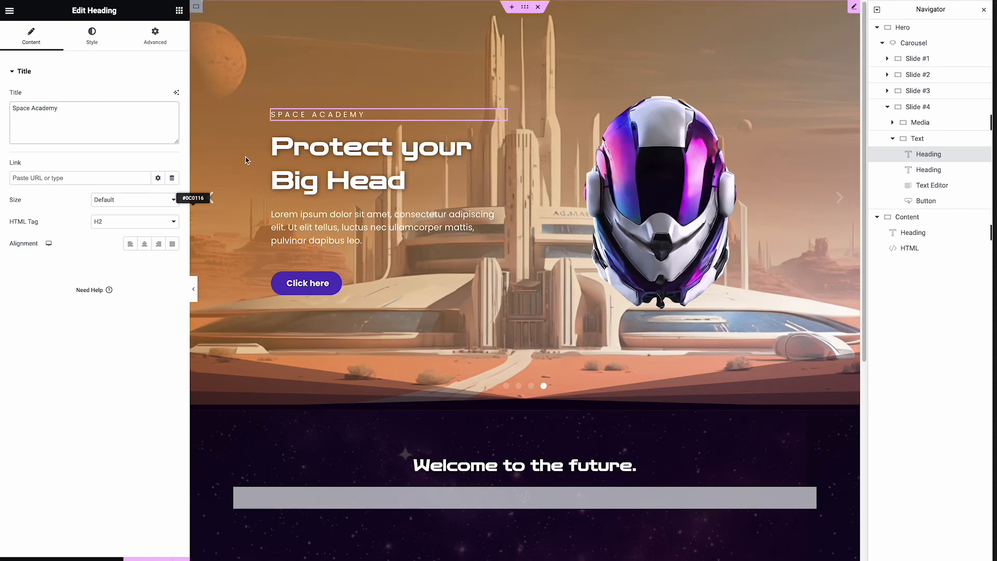
- Change Slide #4's main heading to "Get smart in outer space"
left_click(292, 161)
left_click_drag(96, 126, 7, 94)
type("G")
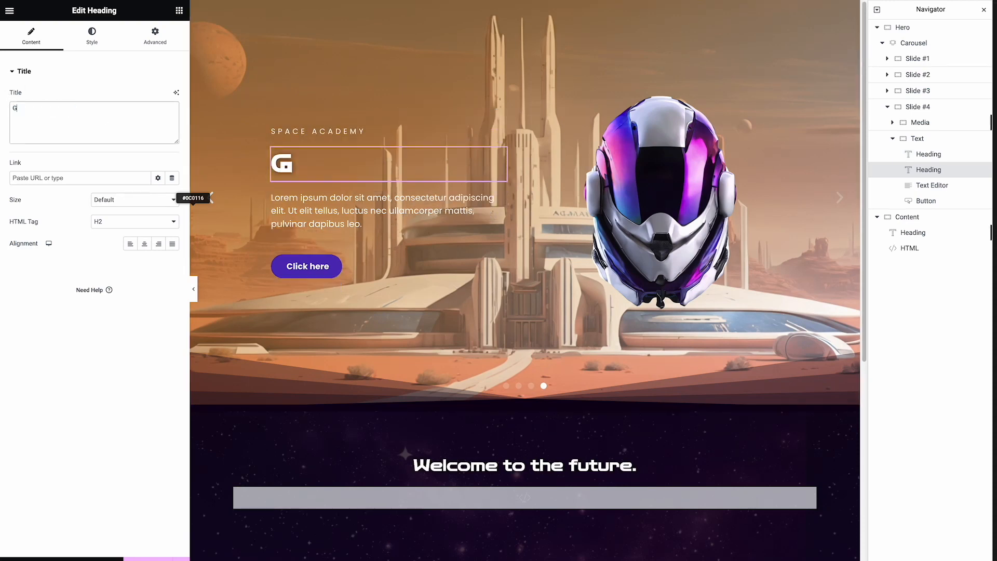
type("et smart in")
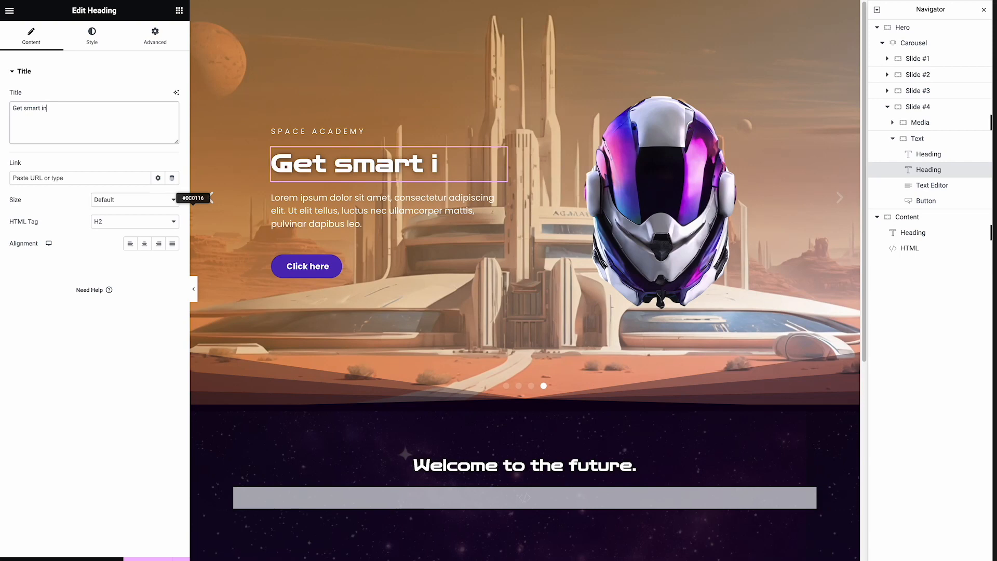
type(" outer space")
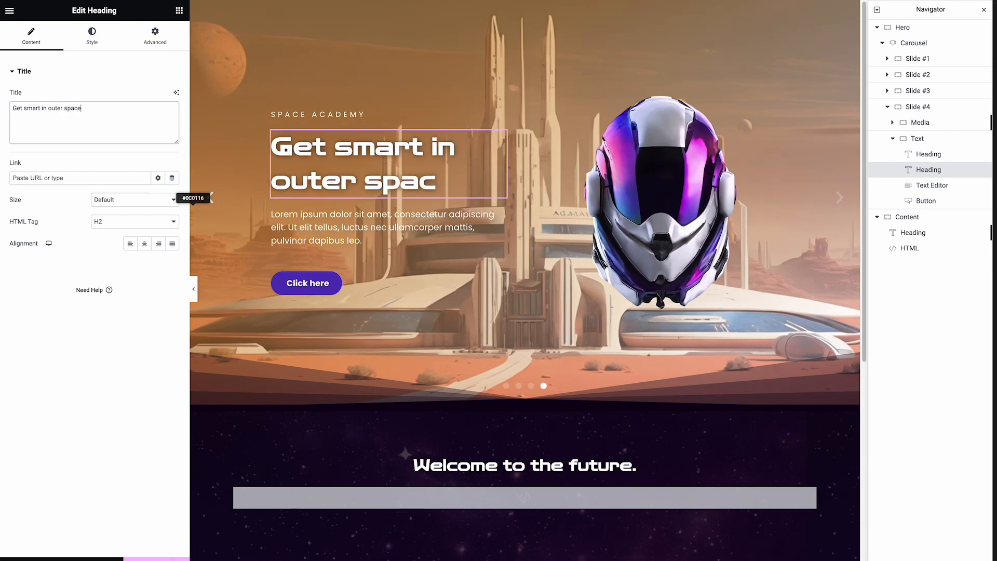
- Remove the helmet image from Slide #4, start AI image generation for it, and set the image type to 3D
left_click(669, 227)
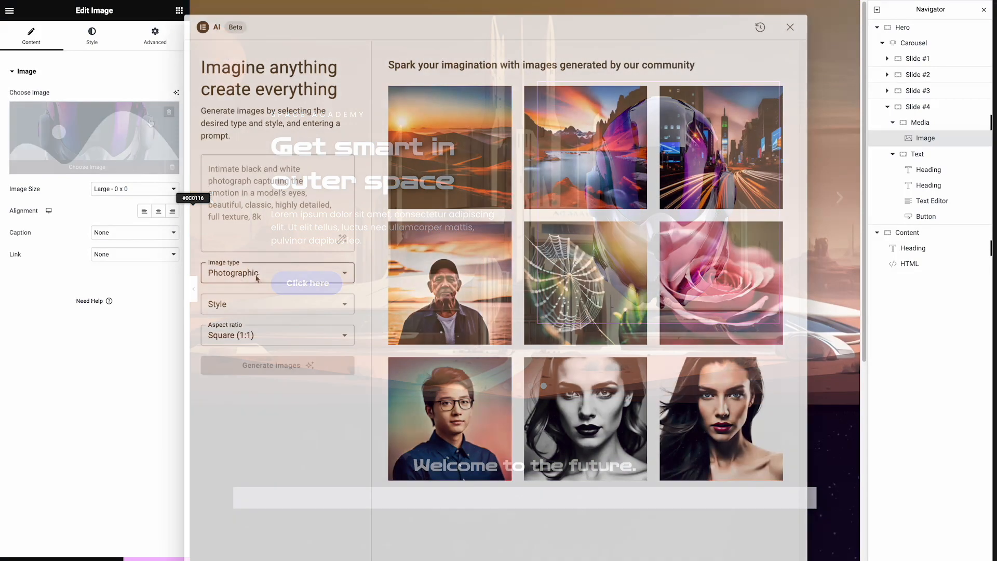
left_click(256, 275)
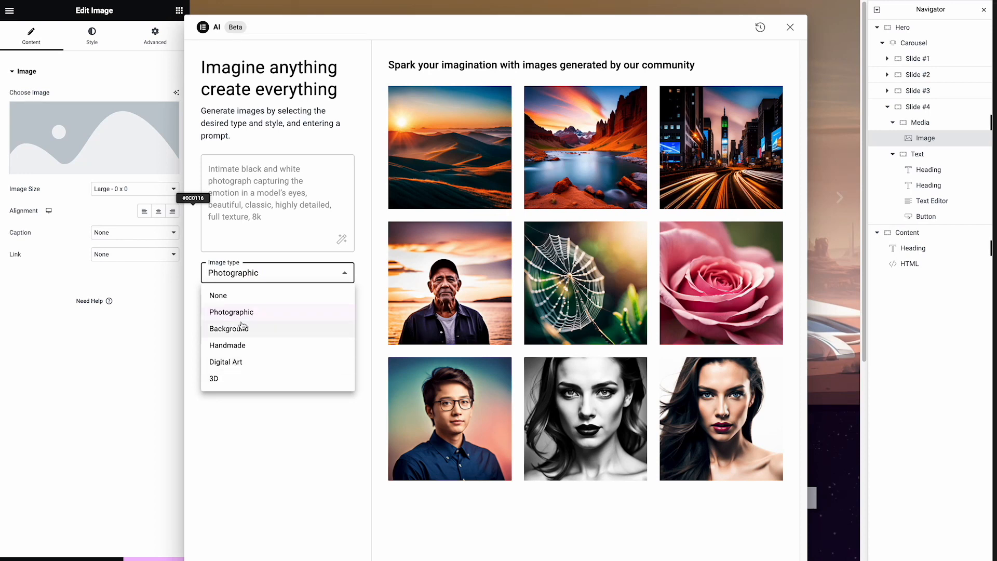
left_click(242, 379)
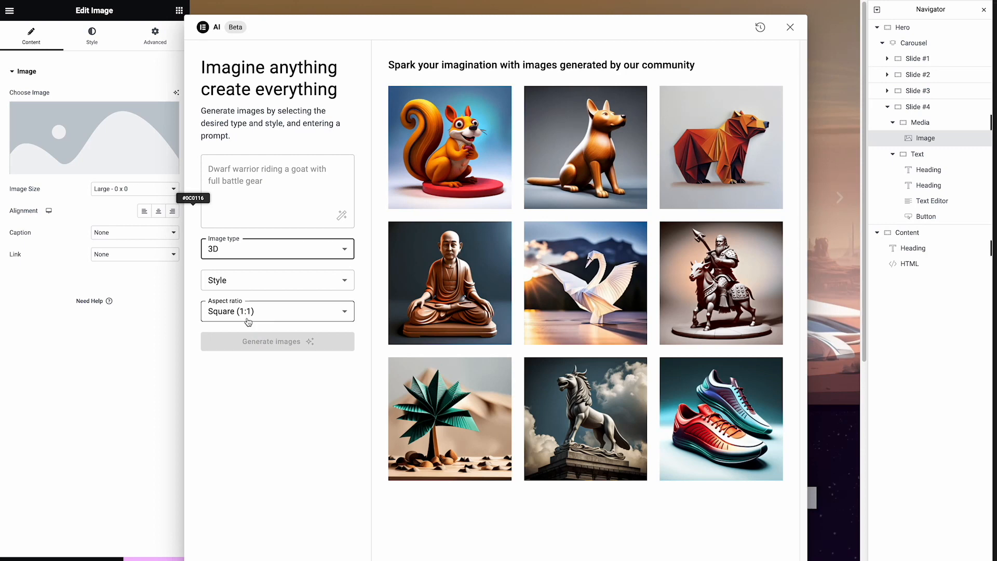
left_click(242, 283)
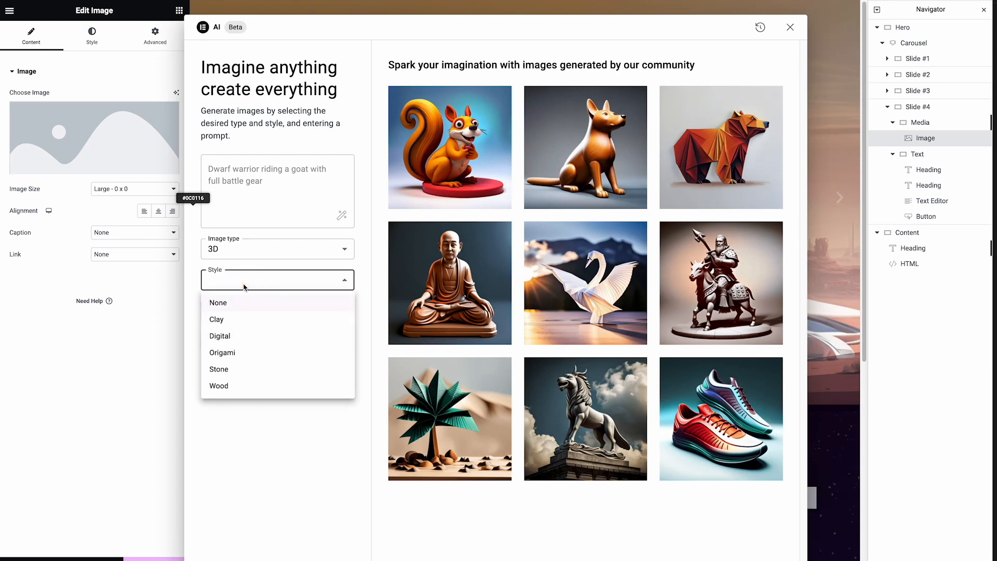
left_click(242, 442)
- Write and enhance a prompt for a space academy uniform insignia in white metal and glowing red rock minerals, shaped like a planet with a ring
left_click(260, 195)
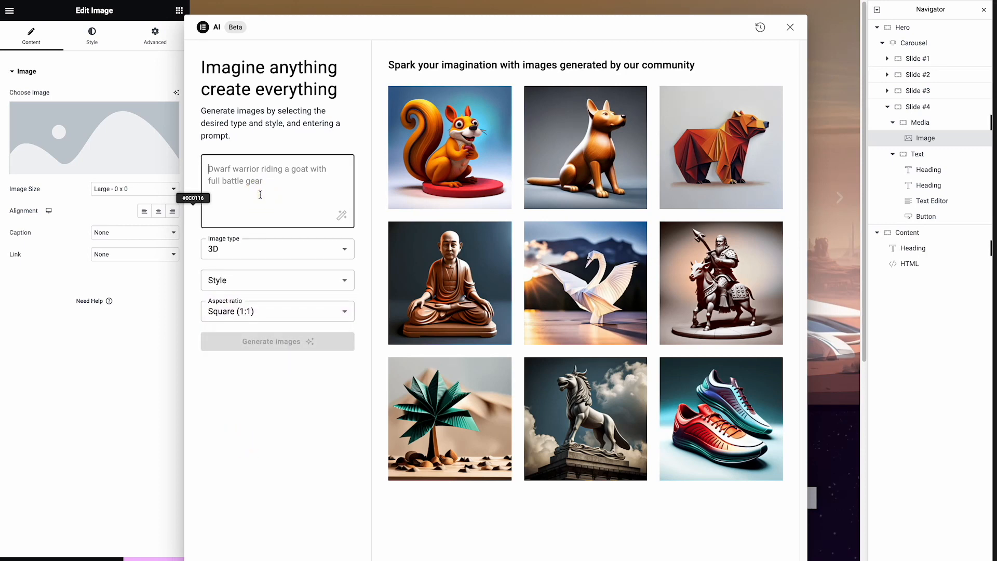
type("A")
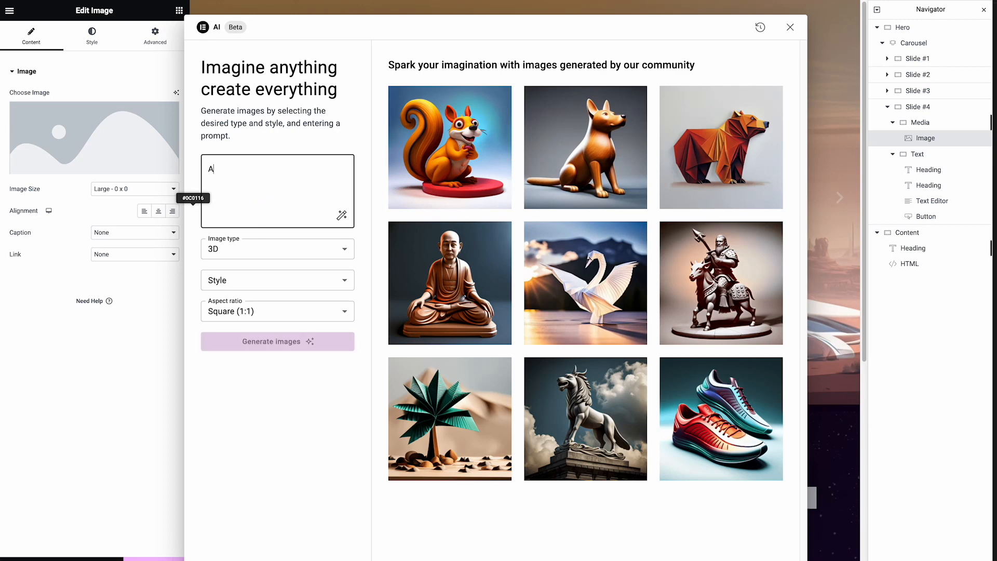
type("n insignia for")
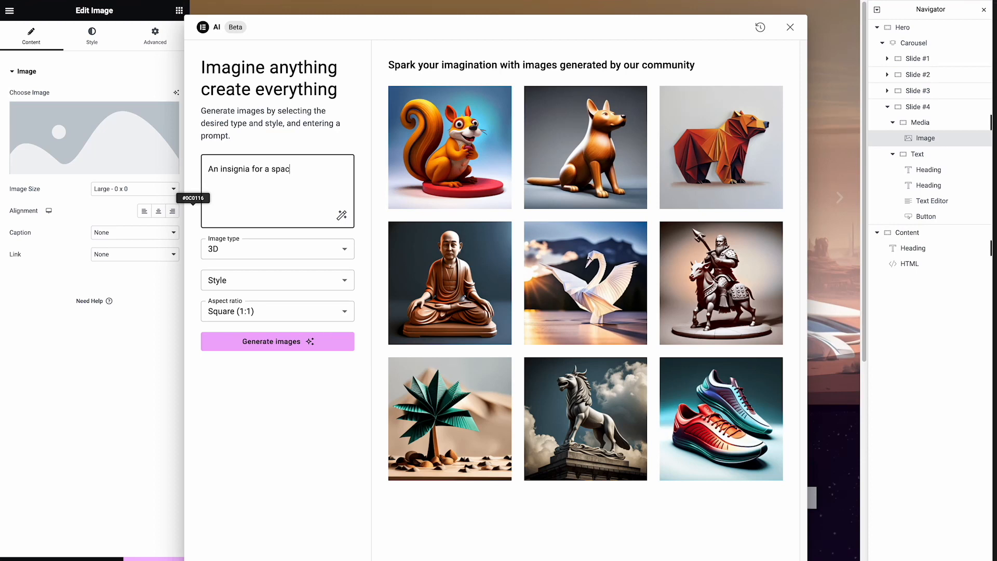
type("a space academy uniform which appears to be made from")
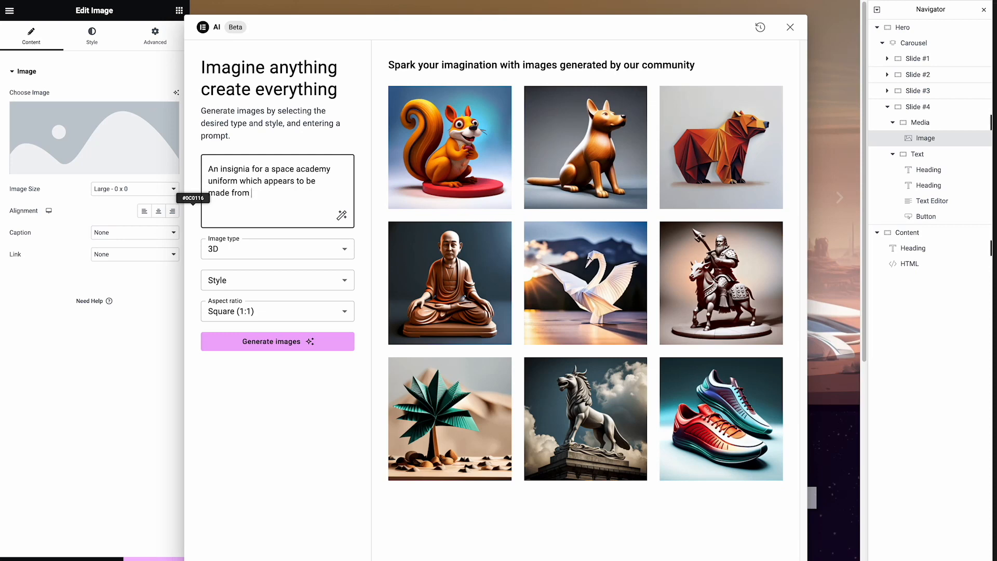
type(" white metal and glowing red")
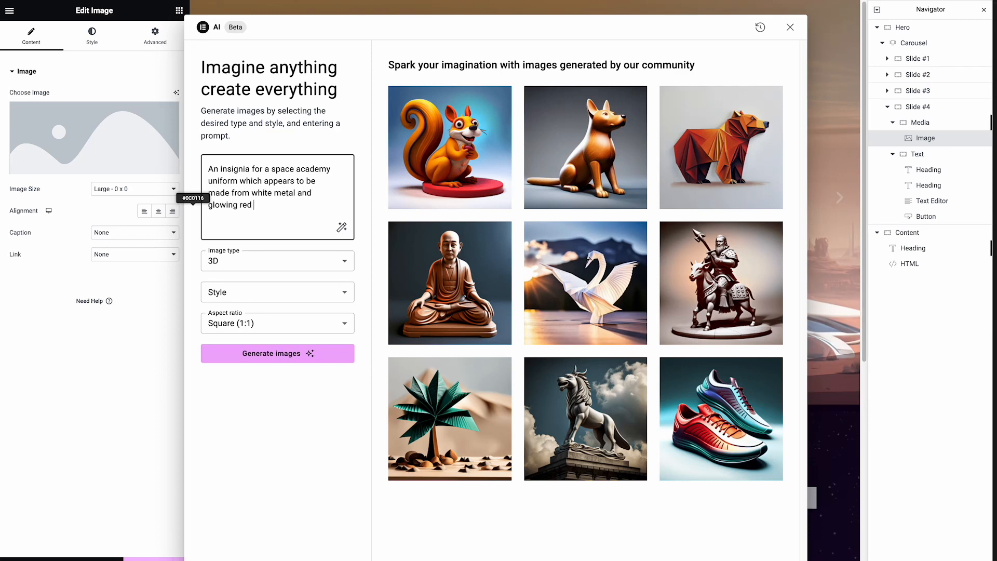
type(" rock minerals. The insign")
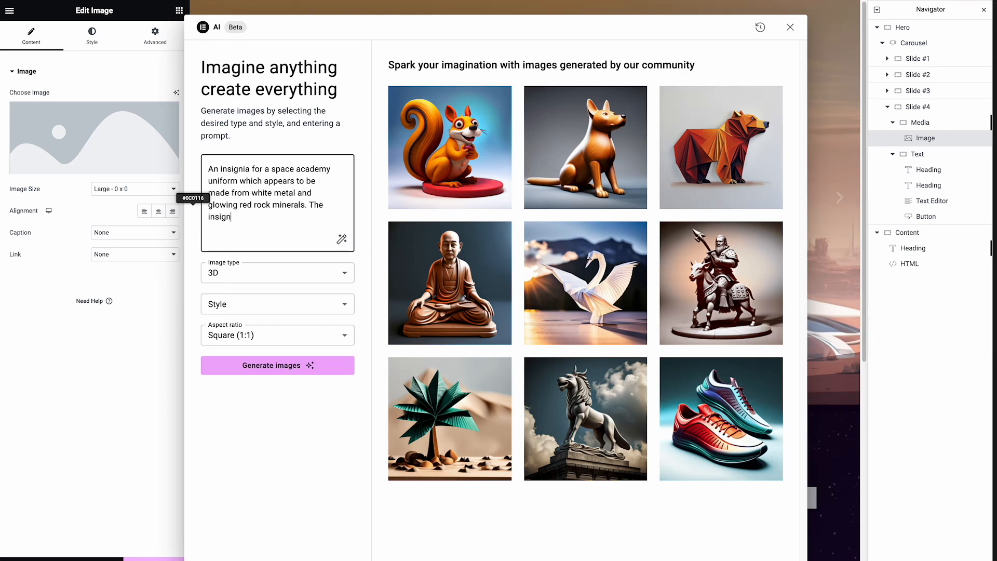
type("ia is in the shape of a planet with a ring.")
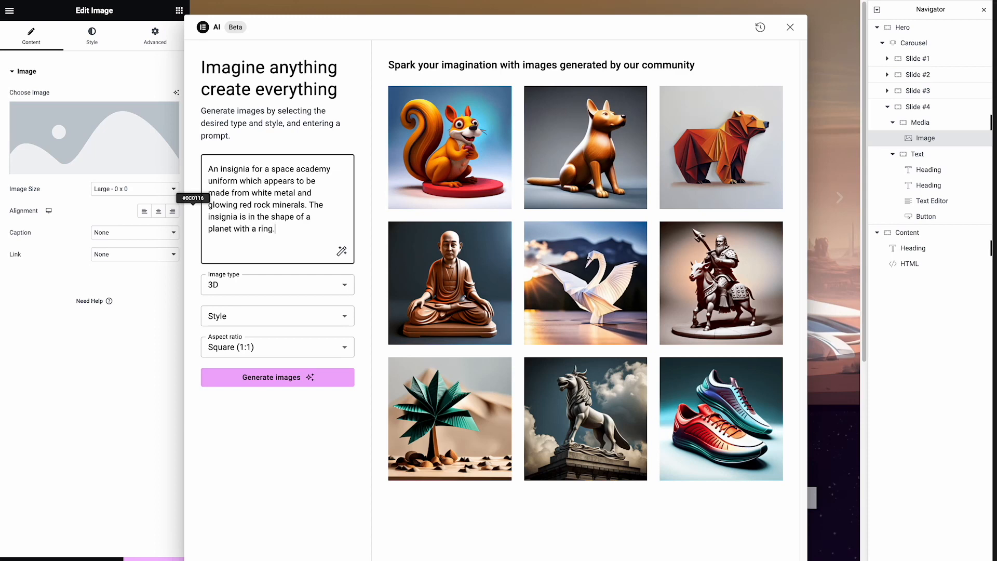
left_click(342, 253)
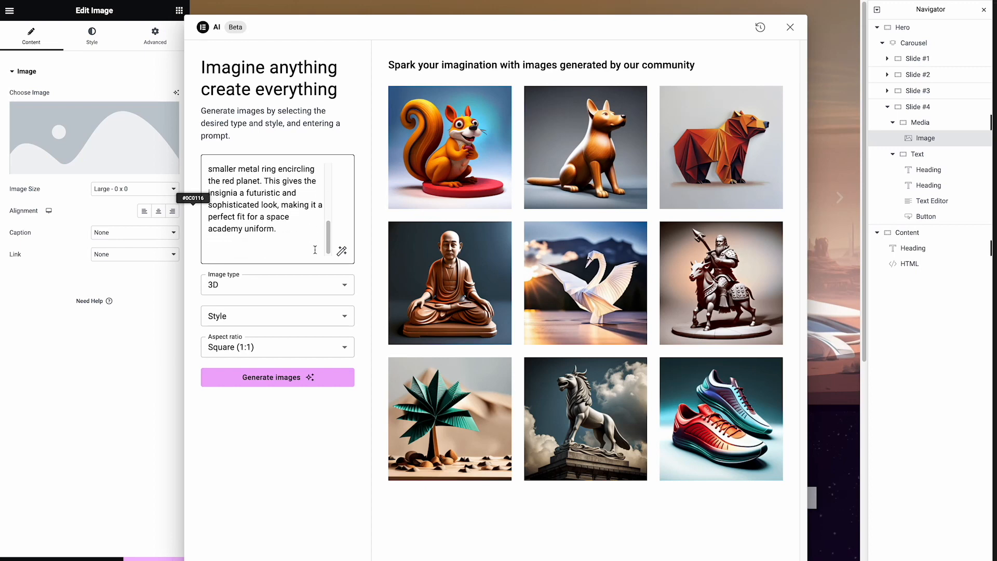
- Add "This is set on a transparent background." at the end of the enhanced prompt and generate the images
left_click(294, 236)
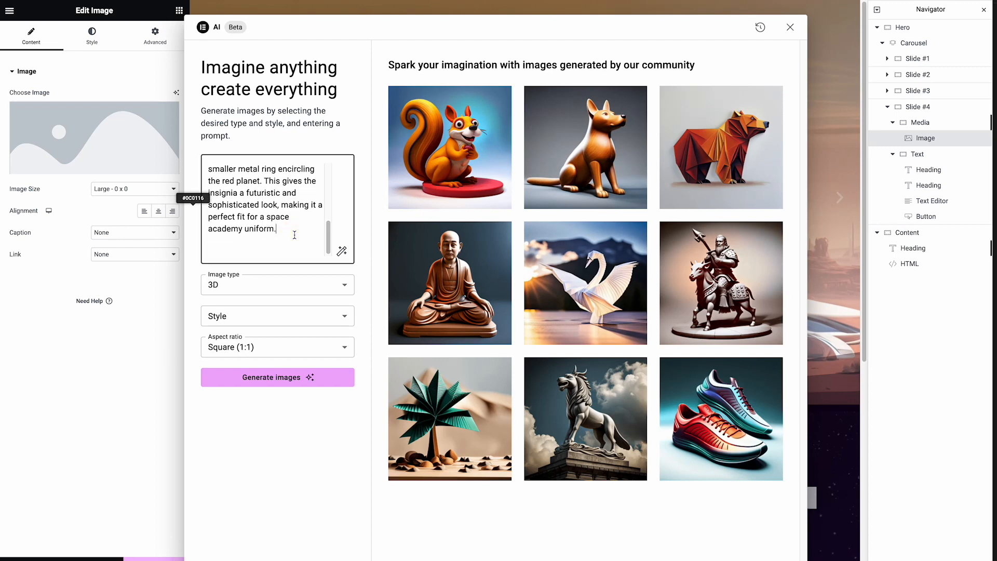
key("Return")
type("This is set on a transparent backgaround.")
left_click(329, 377)
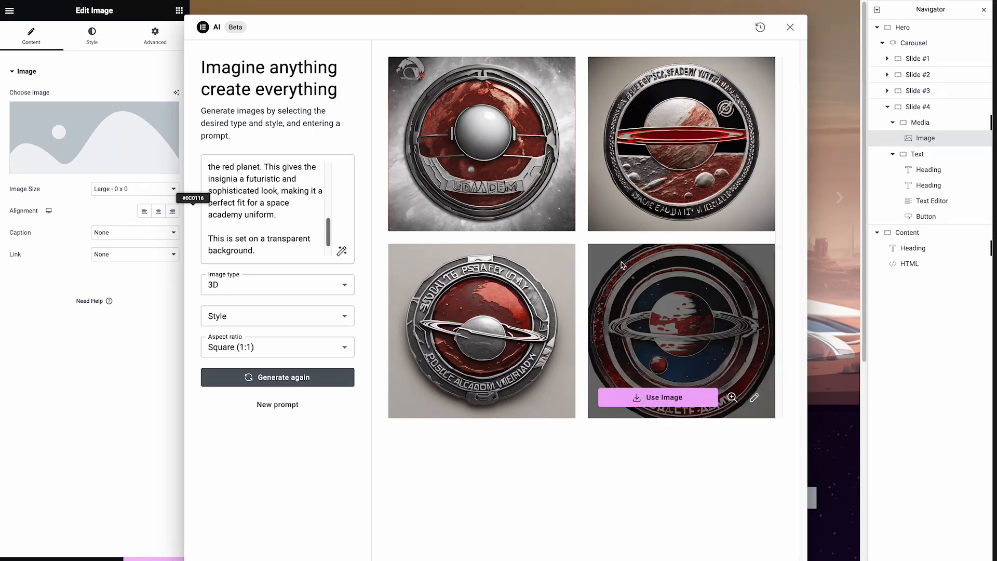
- Change the image type to Photographic and generate the insignia images again
mouse_move(517, 275)
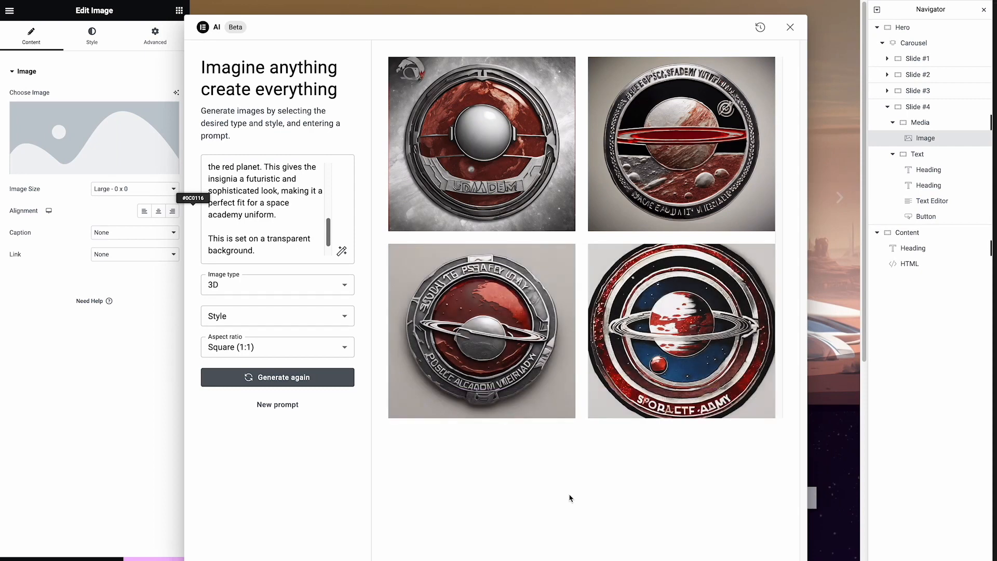
left_click(293, 286)
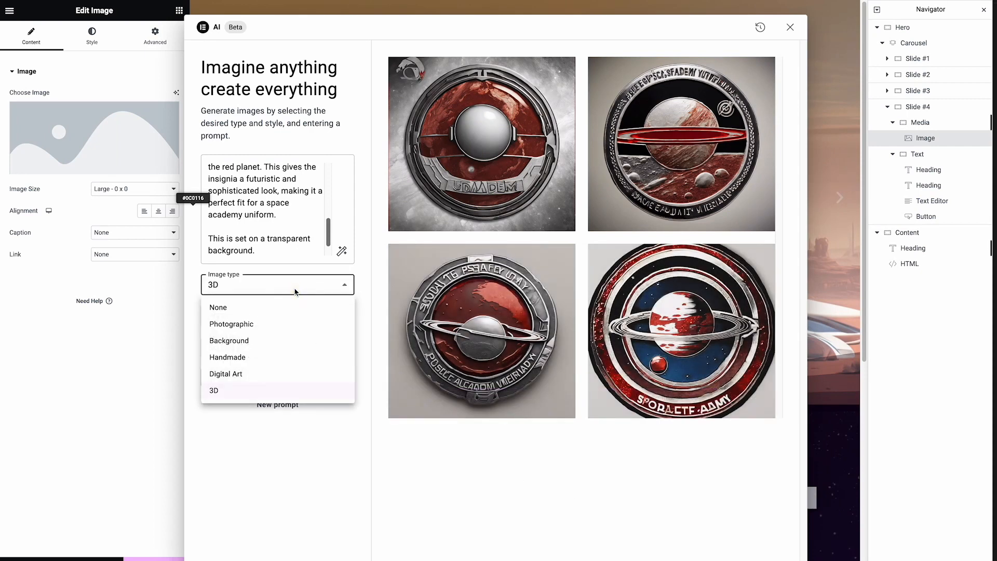
left_click(275, 323)
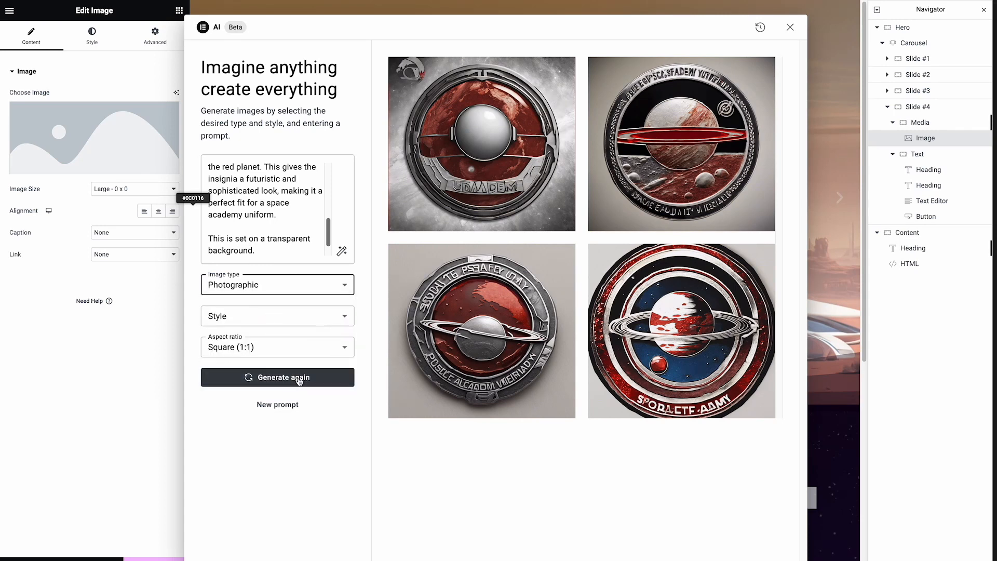
left_click(299, 377)
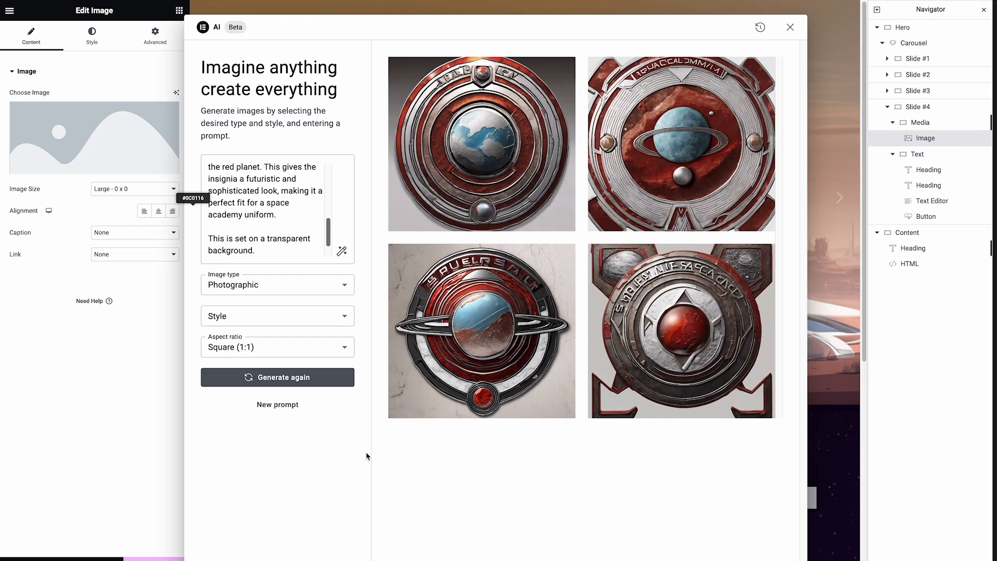
- Remove the background of the fourth generated insignia, the one with the red orb, and use it as Slide #4's image
mouse_move(710, 377)
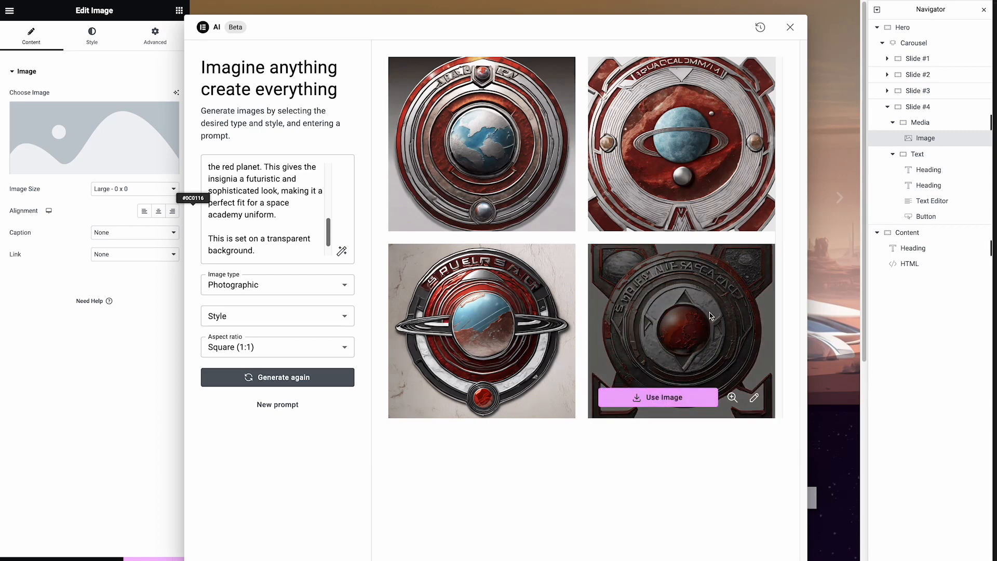
left_click(755, 398)
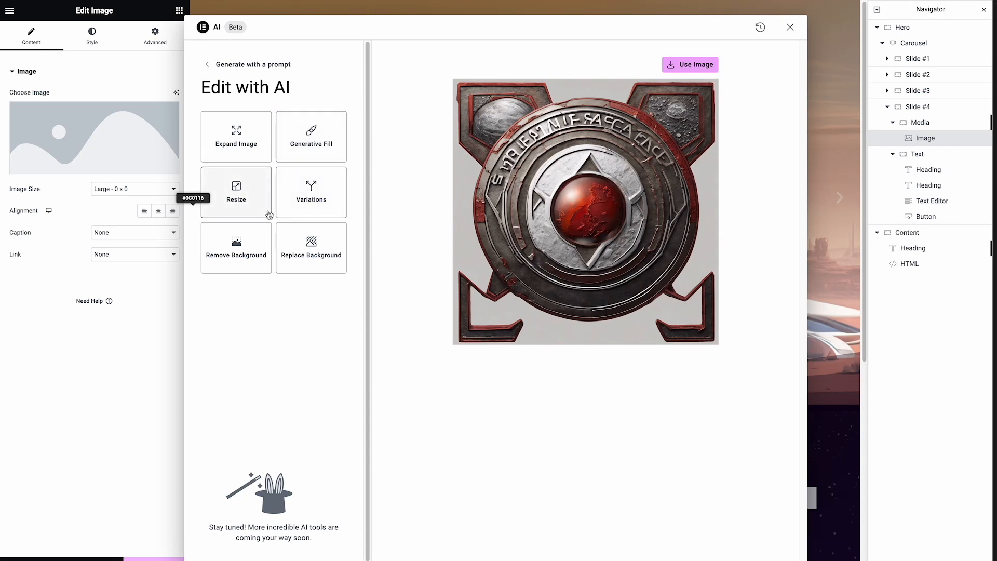
left_click(248, 258)
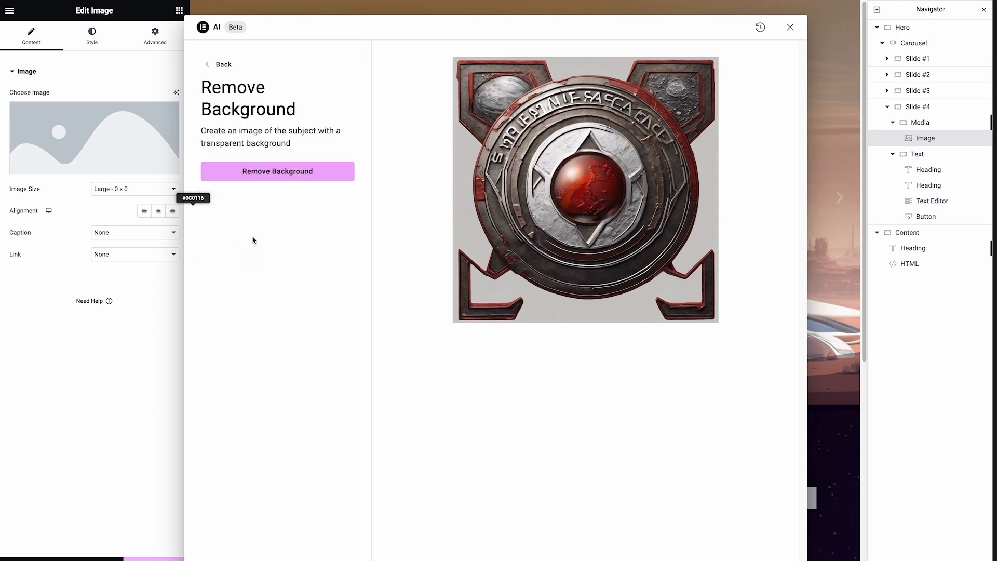
left_click(269, 178)
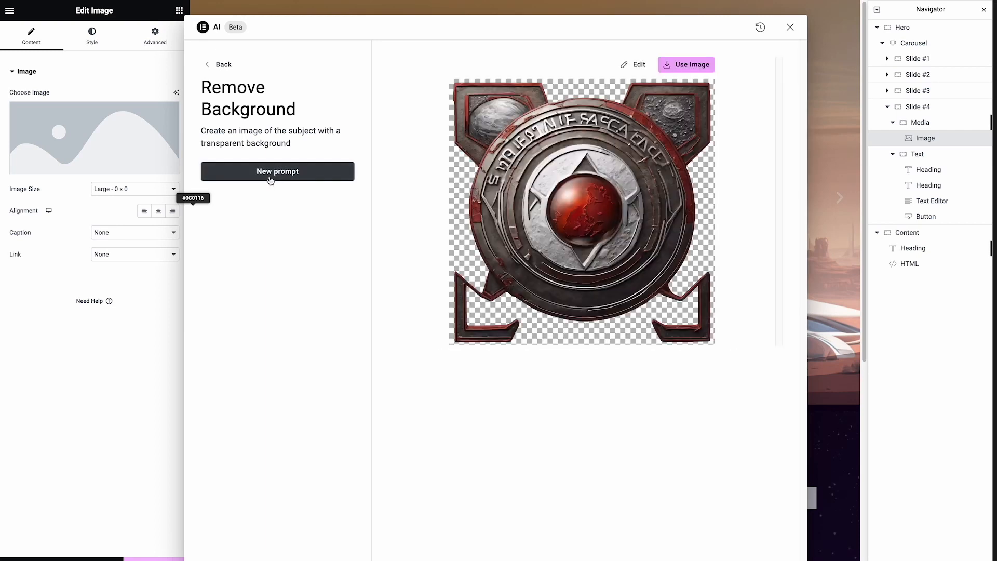
left_click(677, 66)
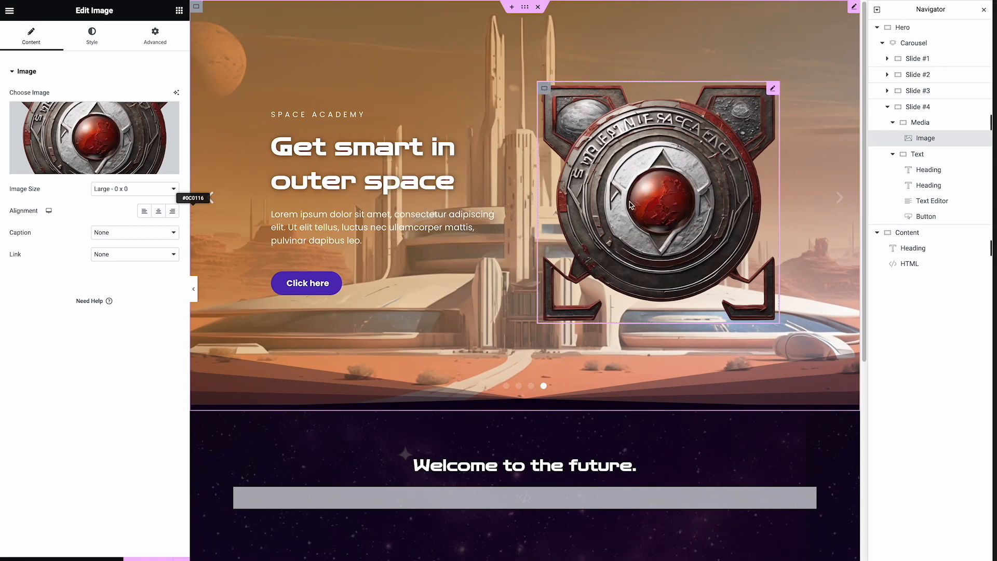
- Update the page and advance through the hero carousel on the live page, from the Space Cycle slide to the Space Academy slide
left_click(145, 554)
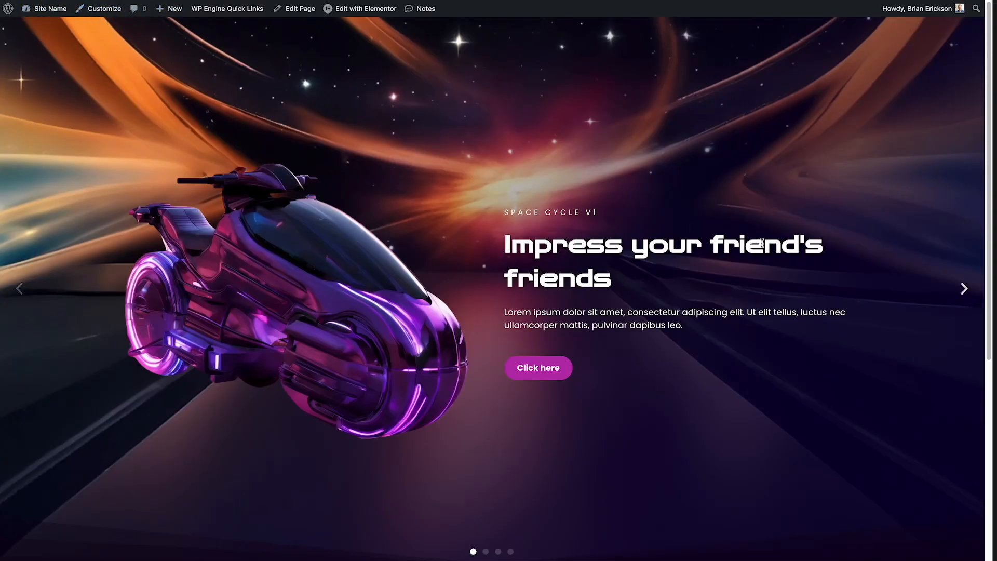
left_click(964, 291)
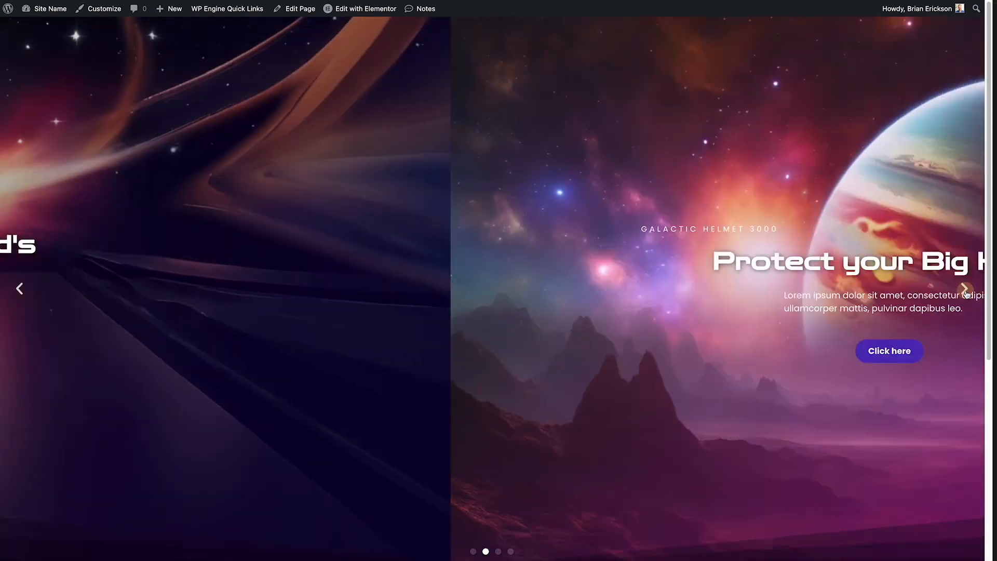
left_click(965, 290)
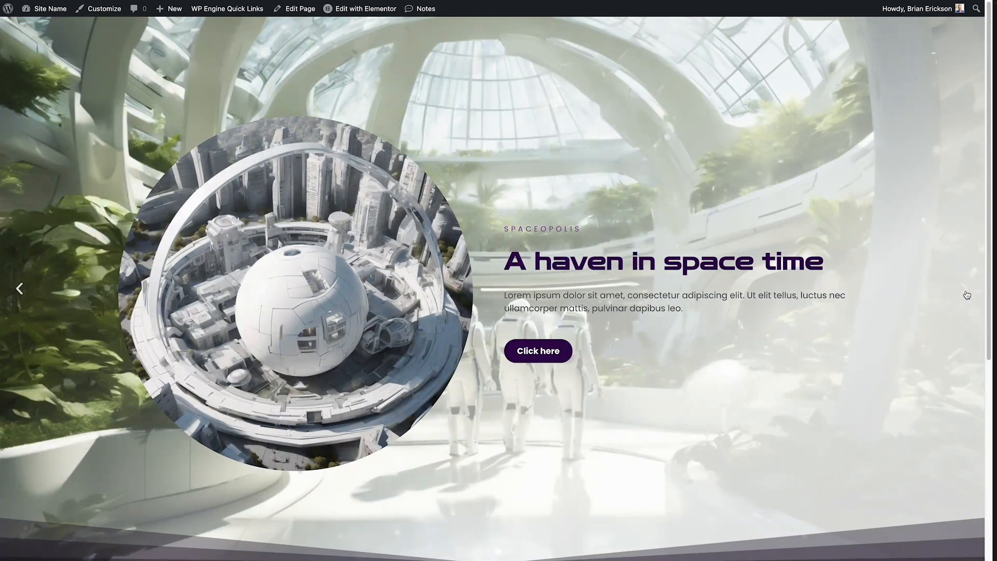
left_click(966, 294)
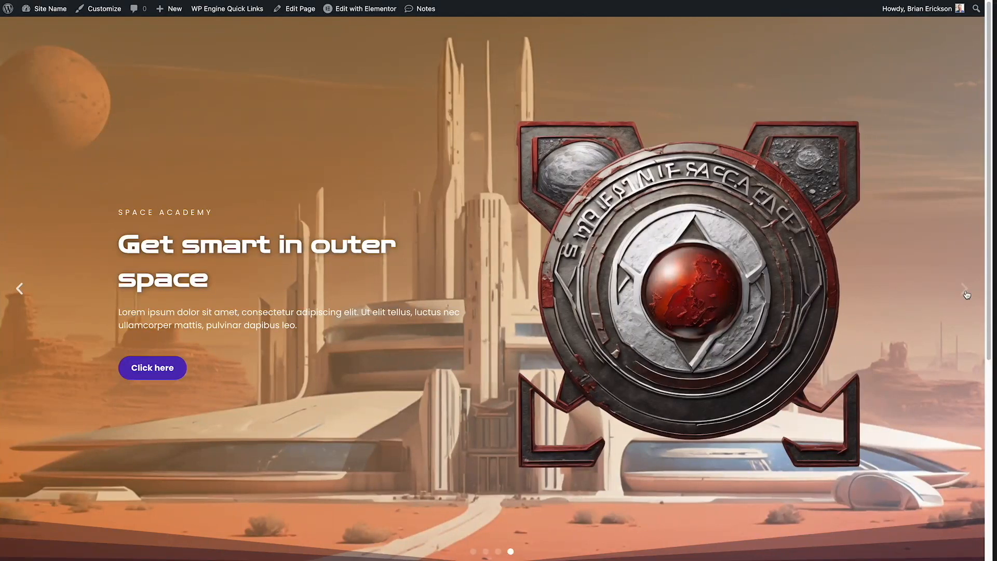
- Examine the parallax transitions in both directions by paging back to the first carousel slide and forward again to the fourth
left_click(19, 290)
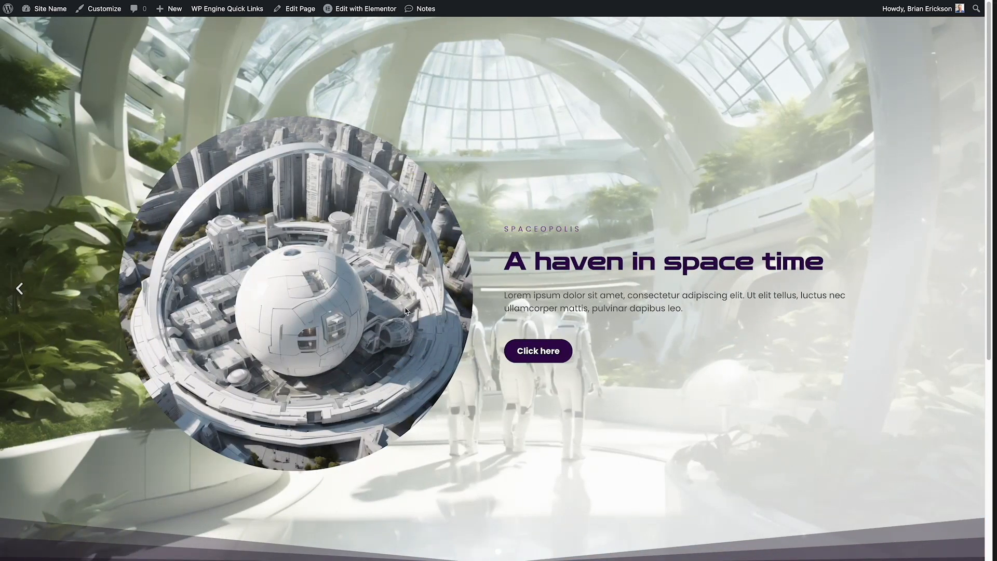
left_click(20, 291)
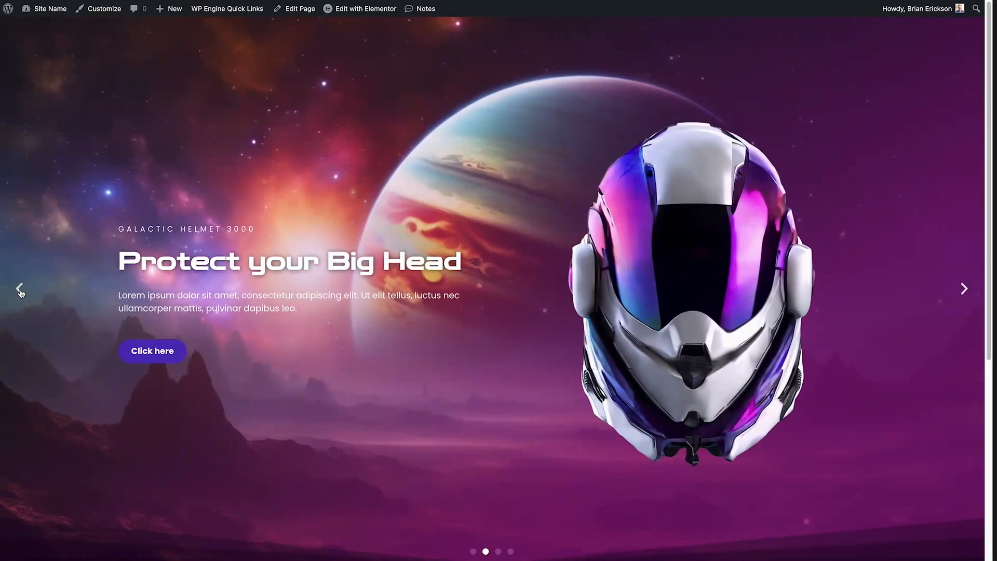
left_click(21, 291)
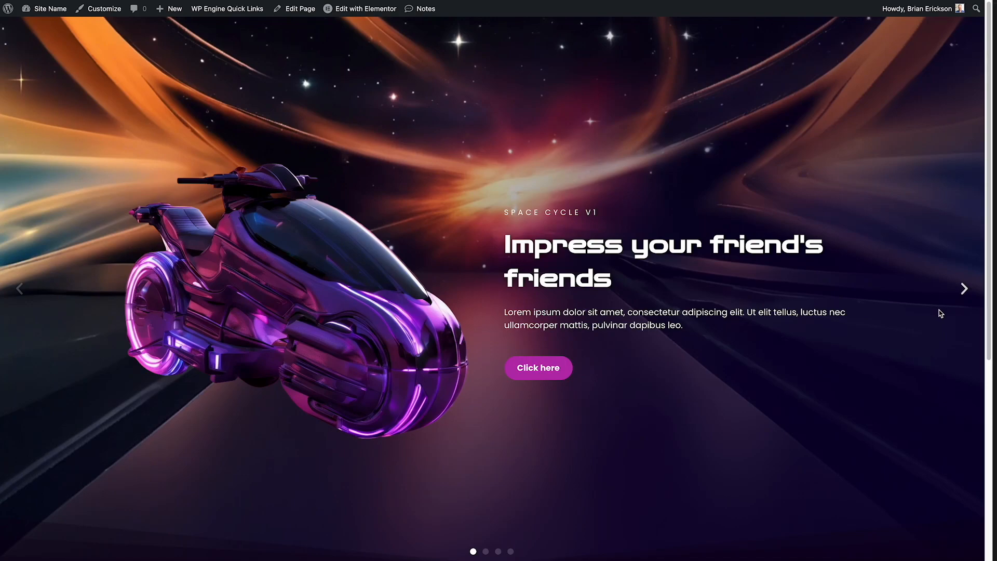
left_click(963, 288)
left_click(964, 288)
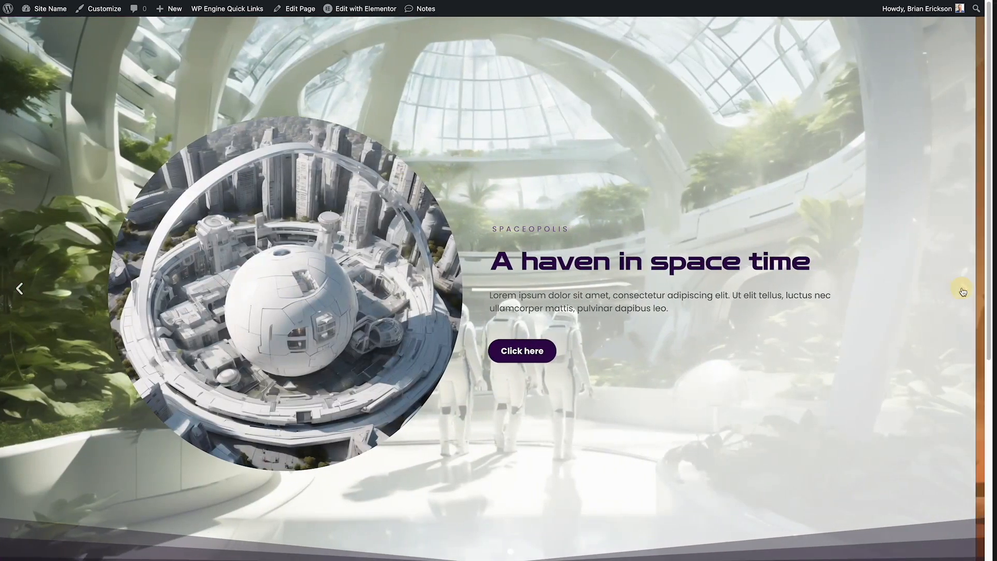
left_click(963, 290)
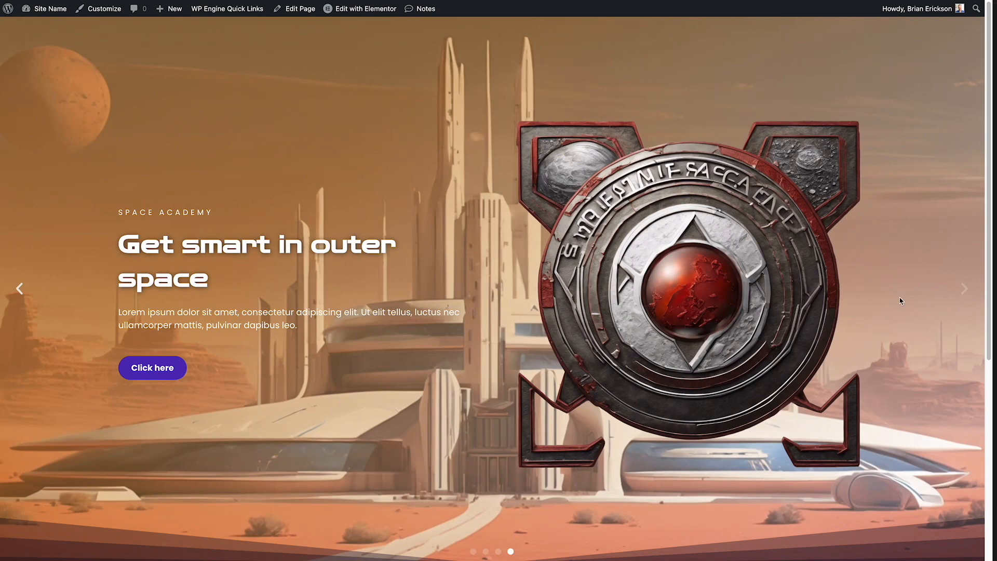
left_click(20, 290)
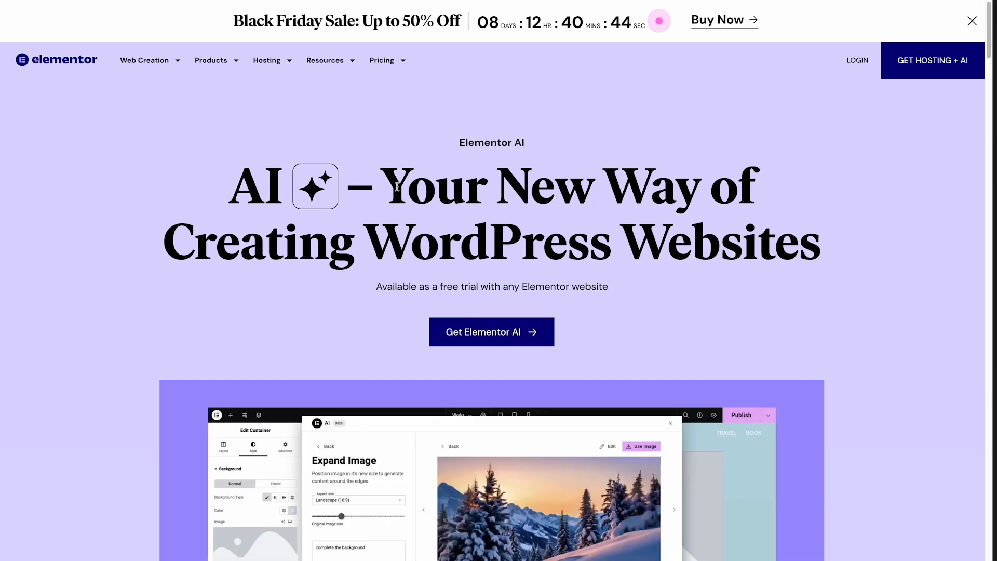
- Examine the Elementor AI product page, including its image features and the credits included in the AI Starter and AI Power plans
scroll(513, 192, "down", 1)
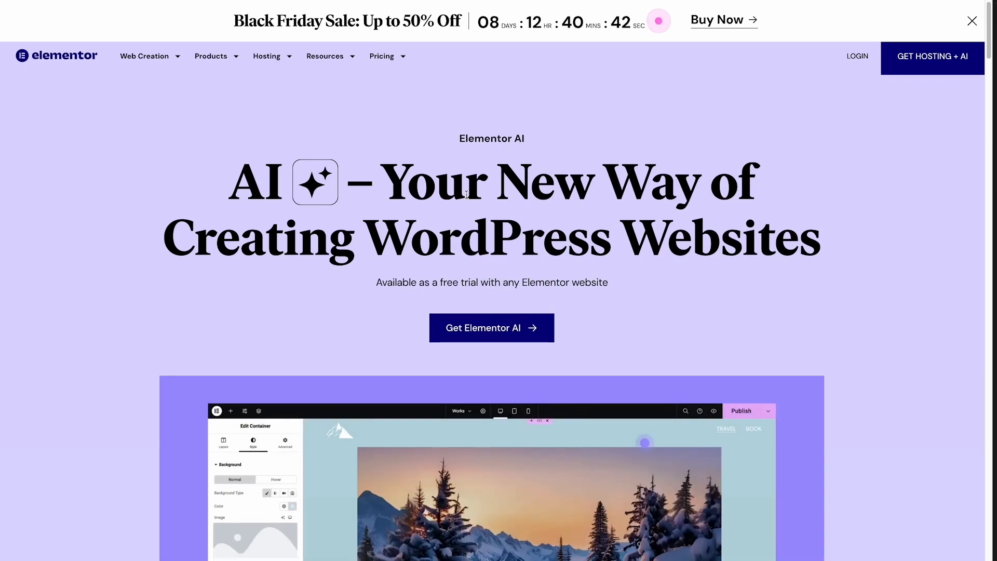
scroll(471, 205, "down", 8)
scroll(472, 207, "down", 15)
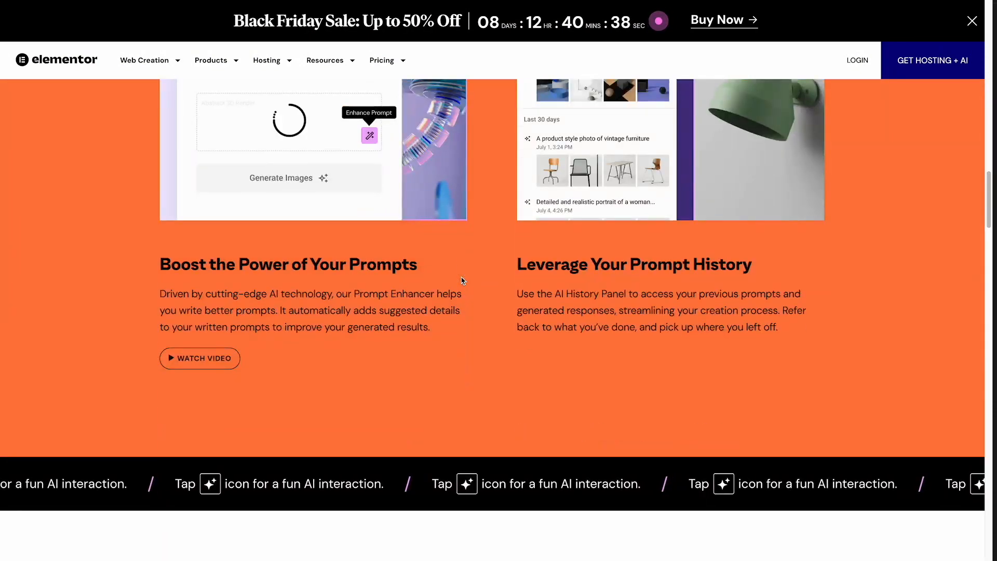
scroll(461, 281, "down", 20)
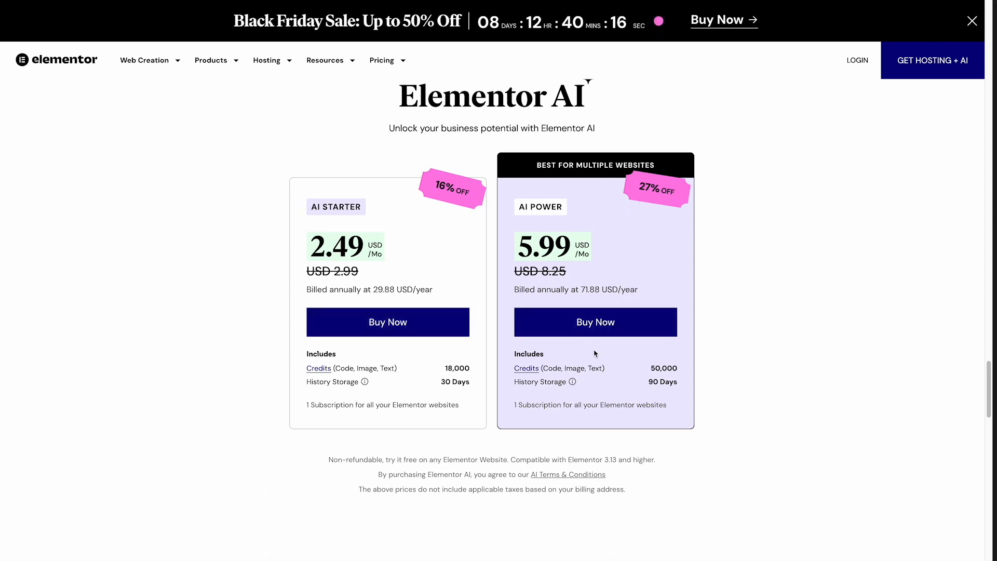
double_click(659, 369)
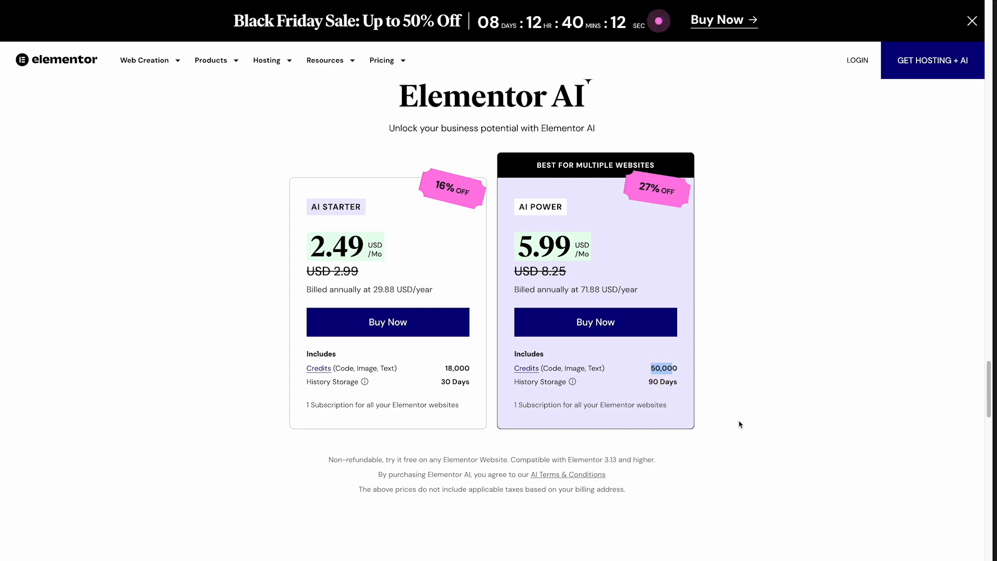
scroll(740, 441, "up", 10)
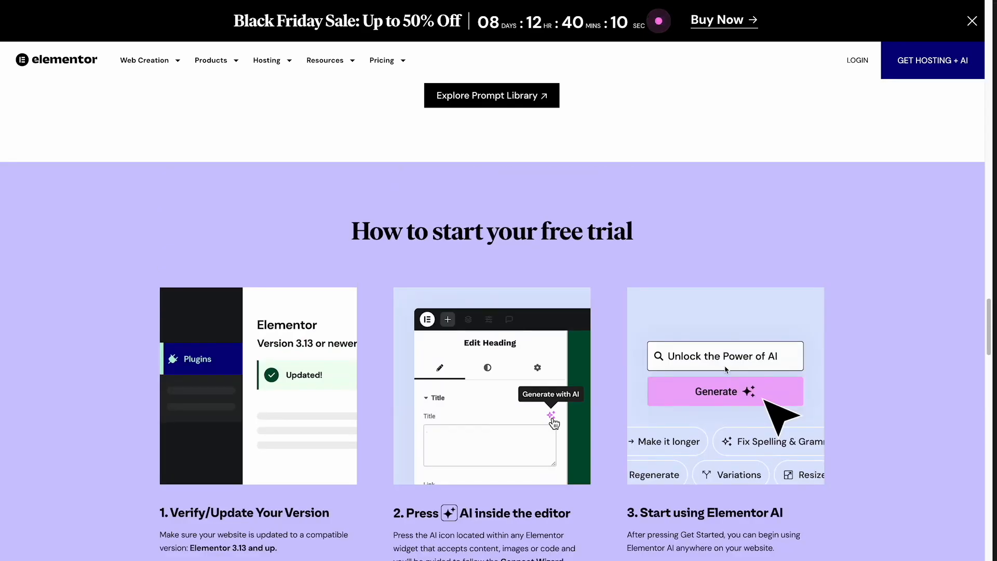
scroll(725, 369, "up", 9)
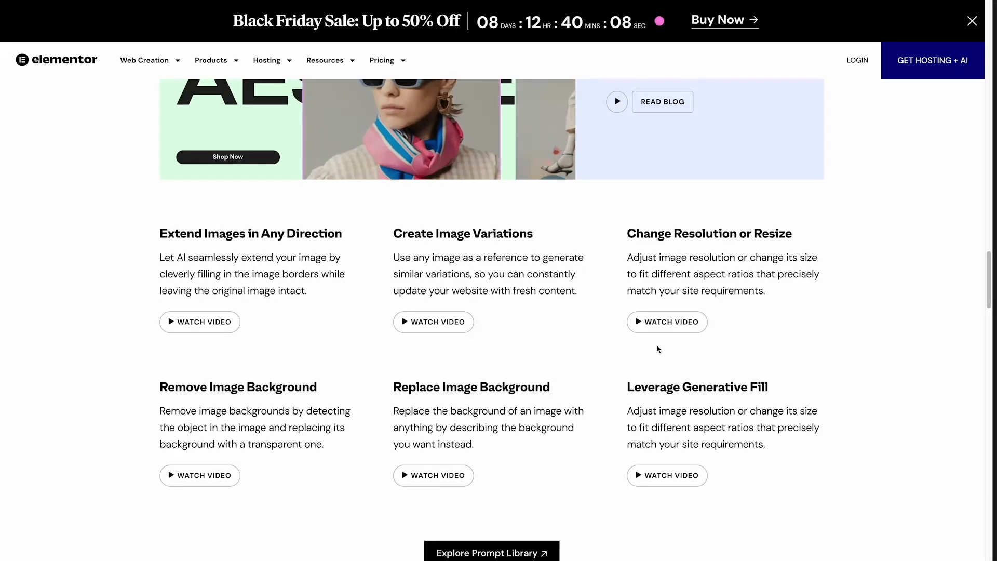
scroll(658, 349, "up", 8)
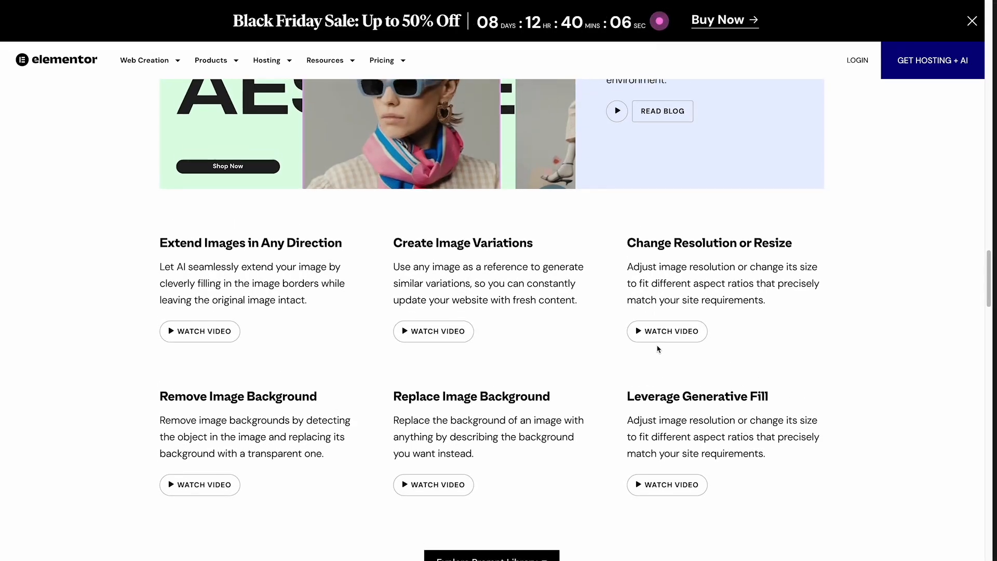
scroll(657, 349, "up", 15)
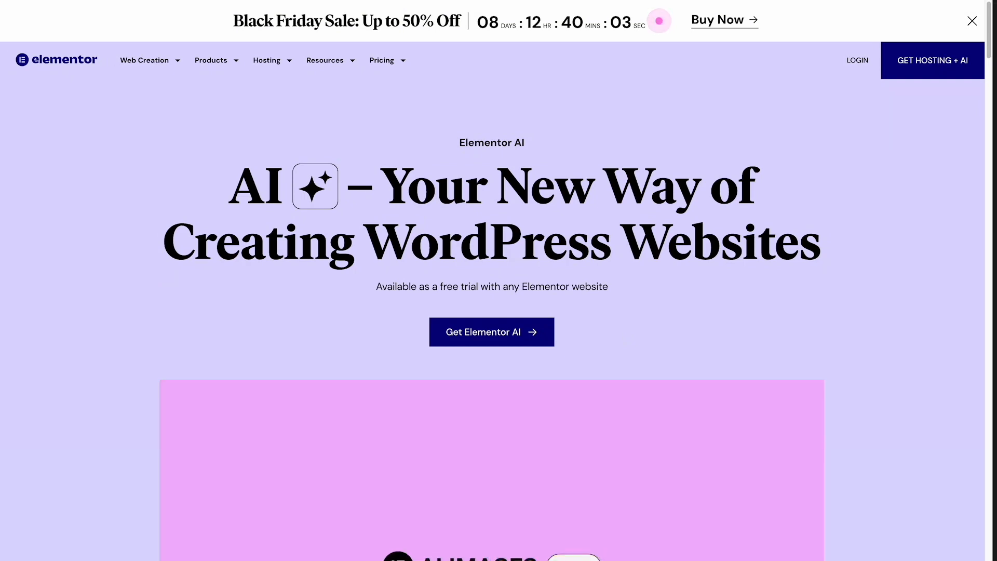
- Return to the live hero page and review the carousel back to the Space Cycle slide and forward to the Spaceopolis slide
left_click(468, 1)
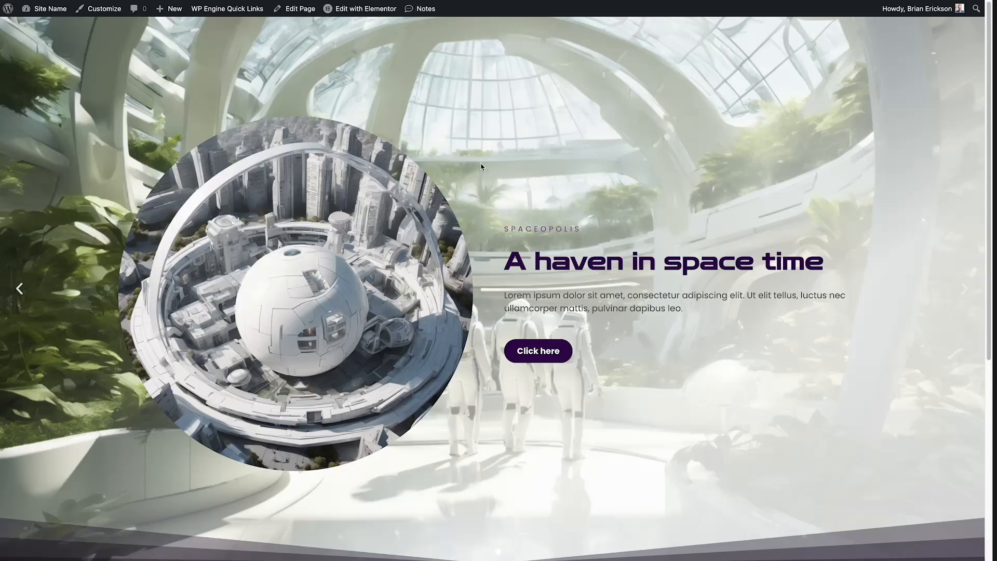
left_click(21, 290)
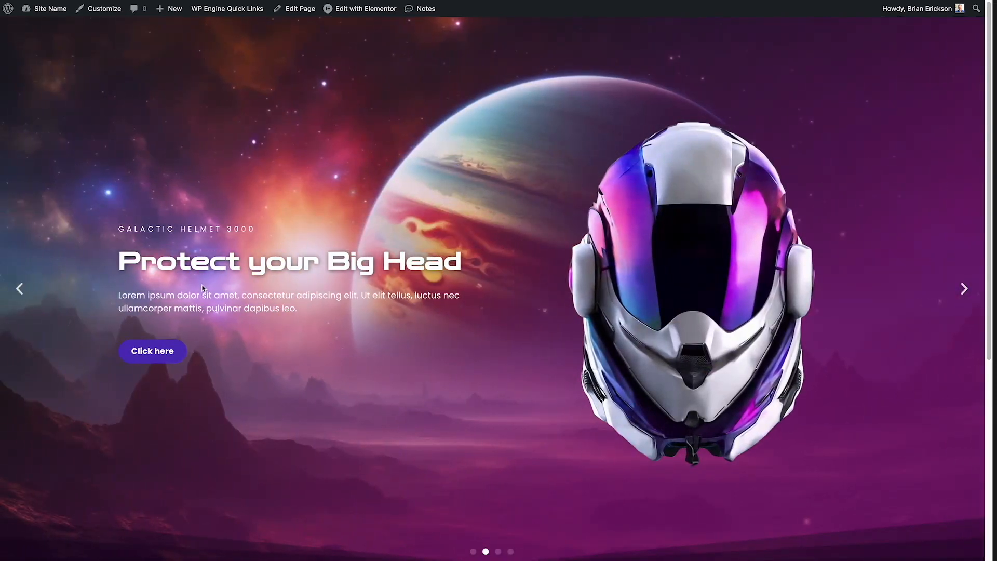
left_click(20, 290)
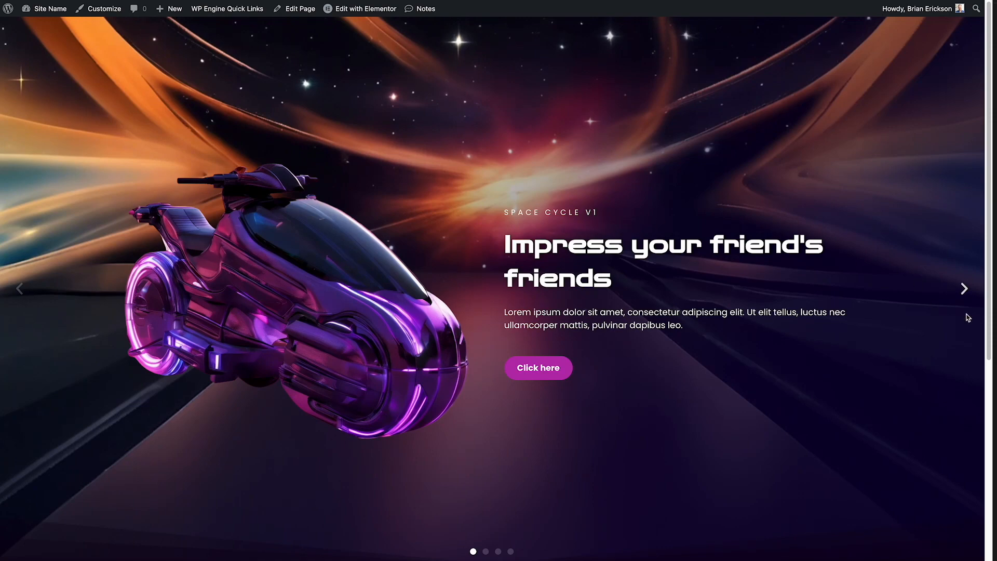
left_click(965, 290)
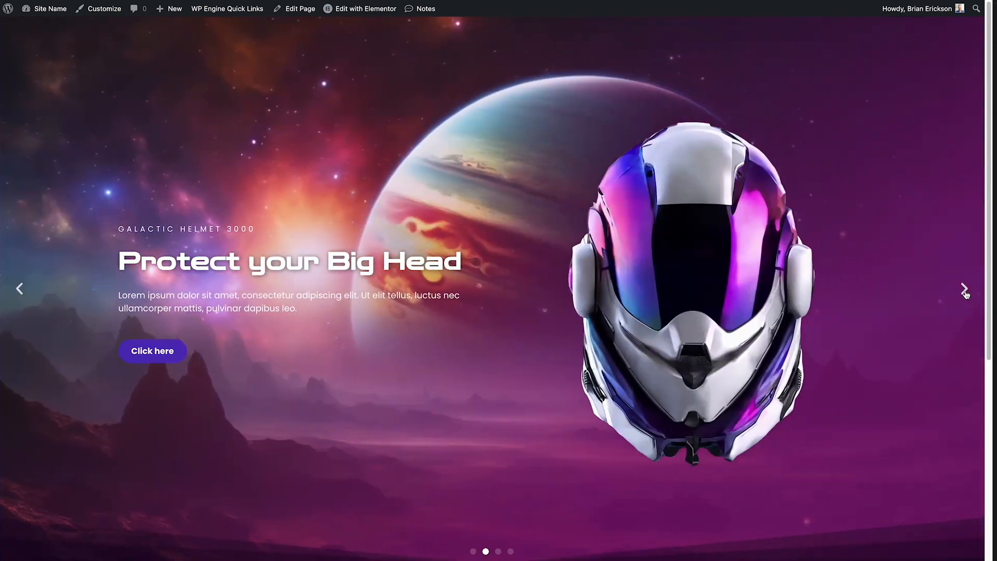
left_click(964, 290)
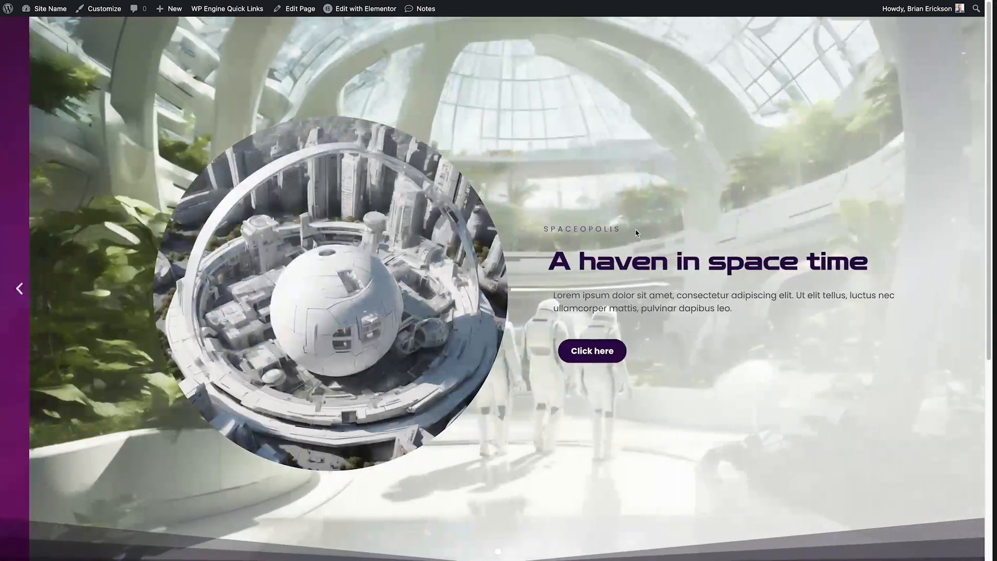